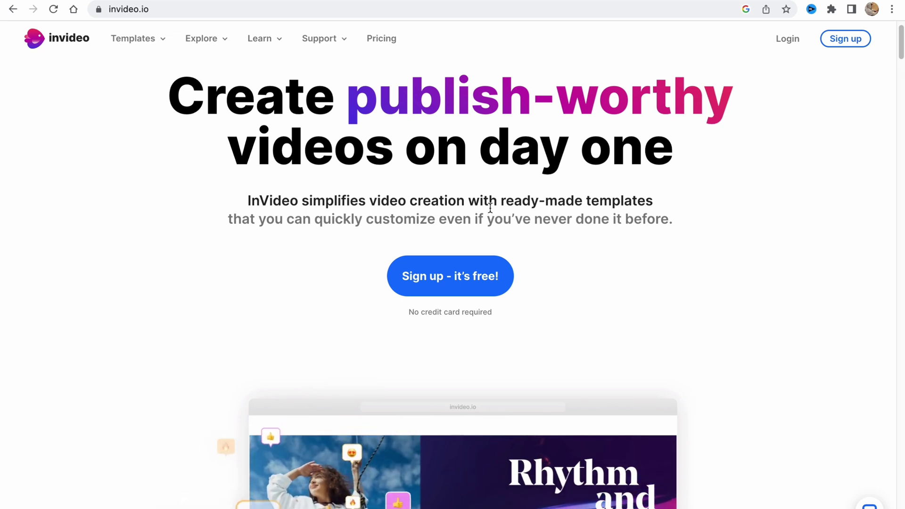
- Scroll down through the homepage's feature sections, then back up toward the top
scroll(491, 207, "down", 5)
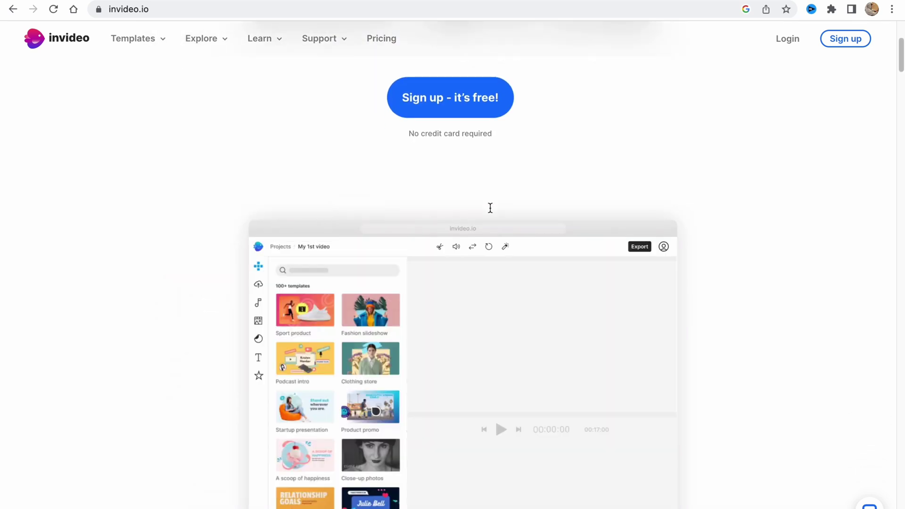
scroll(490, 208, "down", 9)
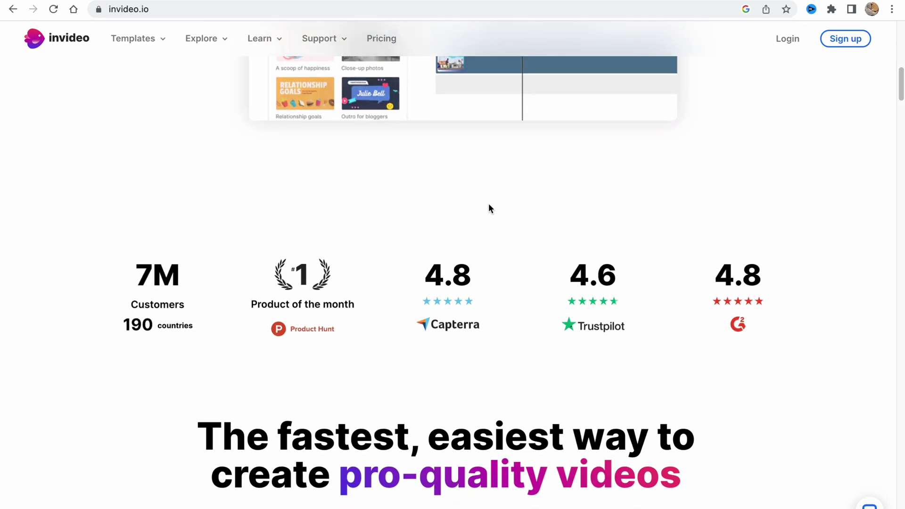
scroll(489, 207, "down", 4)
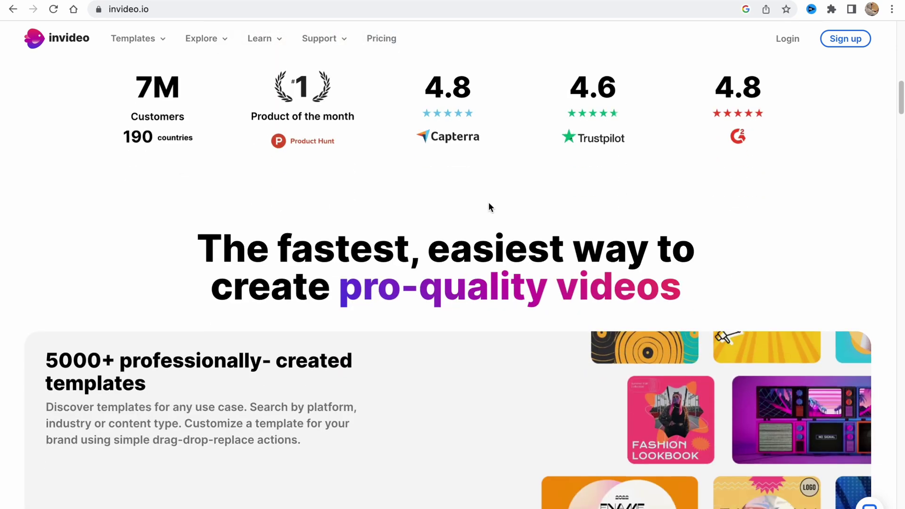
scroll(488, 207, "down", 1)
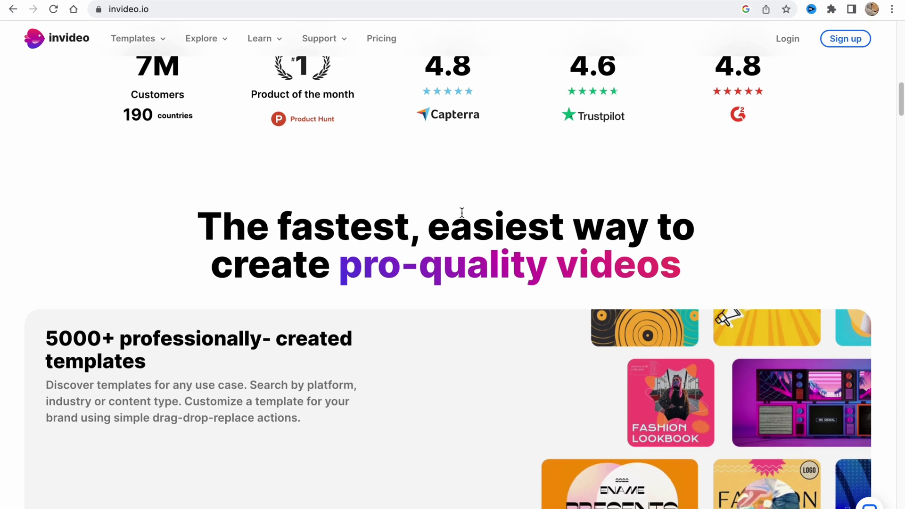
scroll(457, 212, "down", 1)
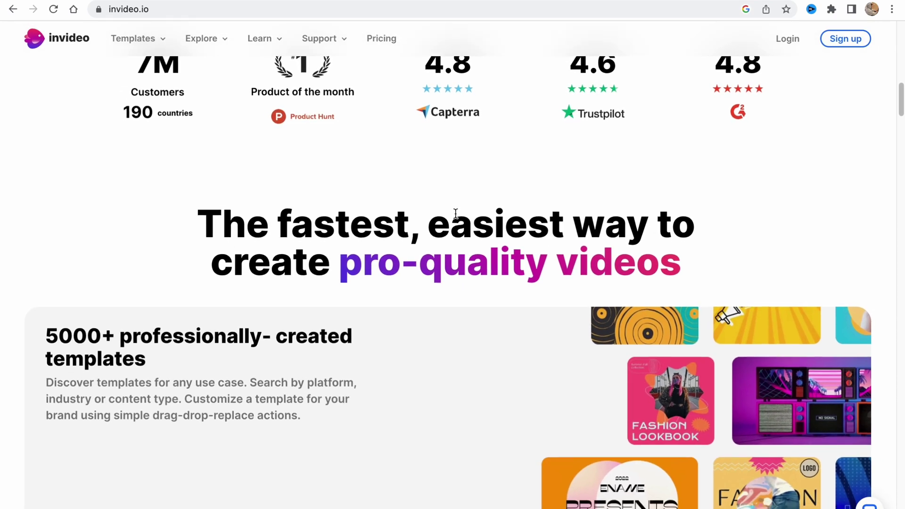
scroll(449, 212, "down", 3)
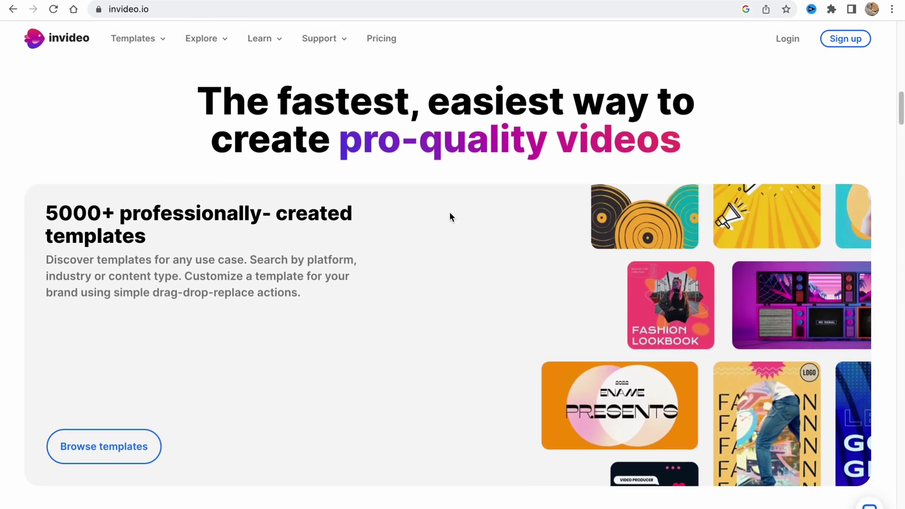
scroll(446, 217, "down", 9)
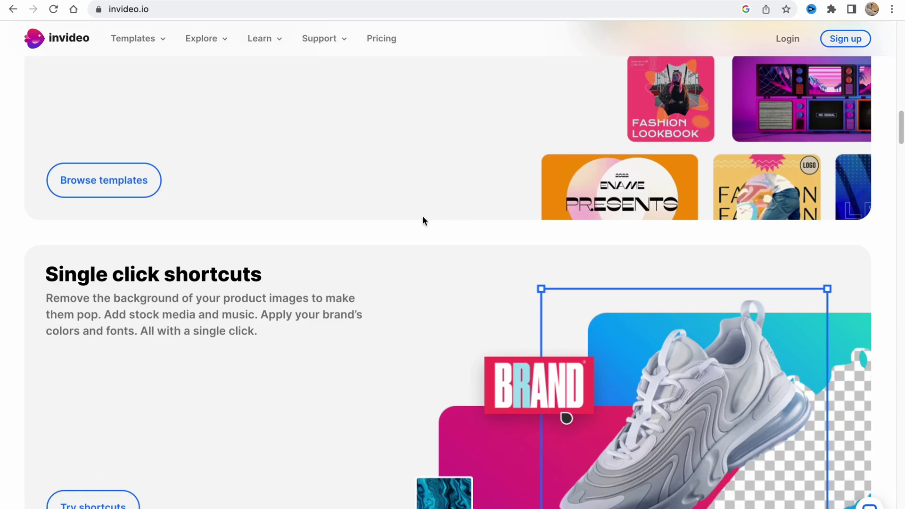
scroll(424, 214, "down", 10)
scroll(427, 214, "up", 13)
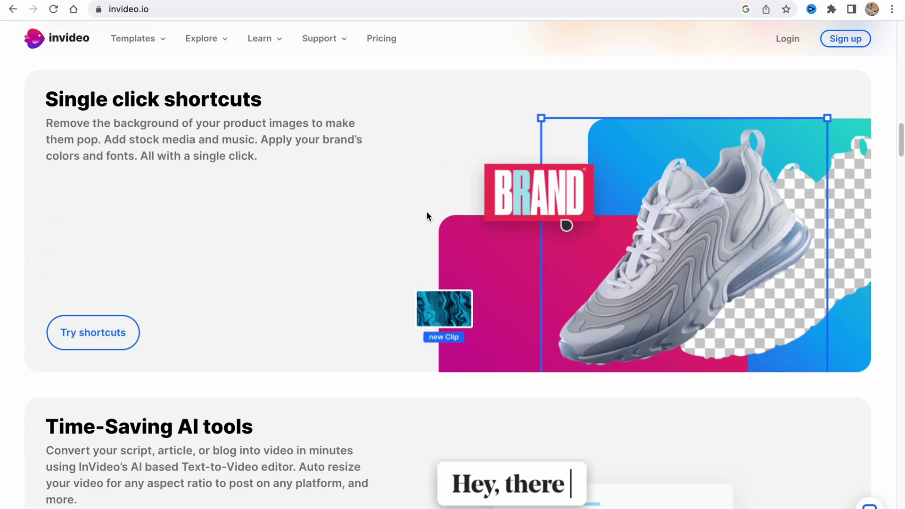
scroll(426, 211, "up", 10)
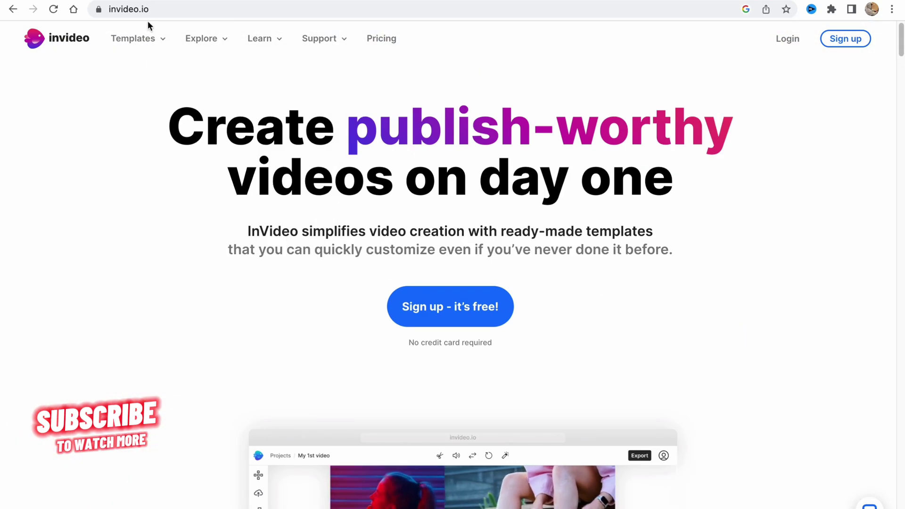
- Check the Templates and Explore header menus, ending on the homepage with both closed
mouse_move(161, 41)
scroll(146, 70, "up", 5)
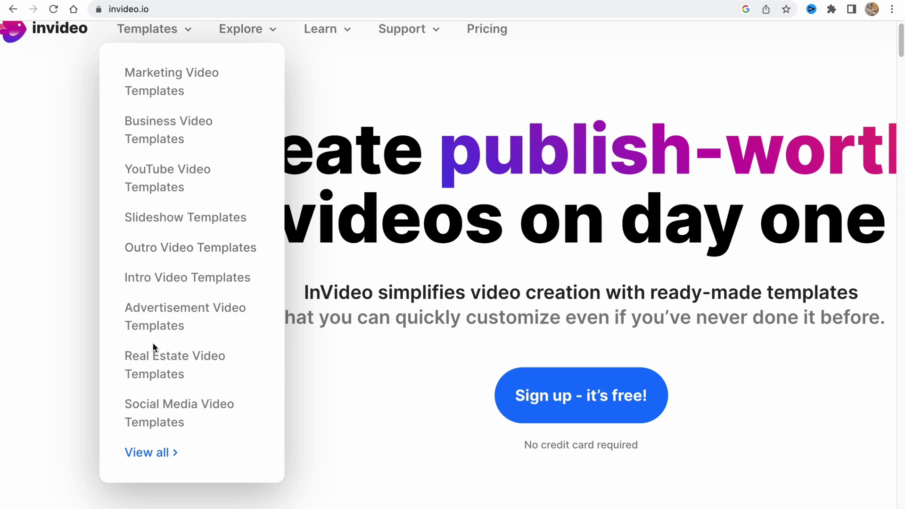
mouse_move(269, 36)
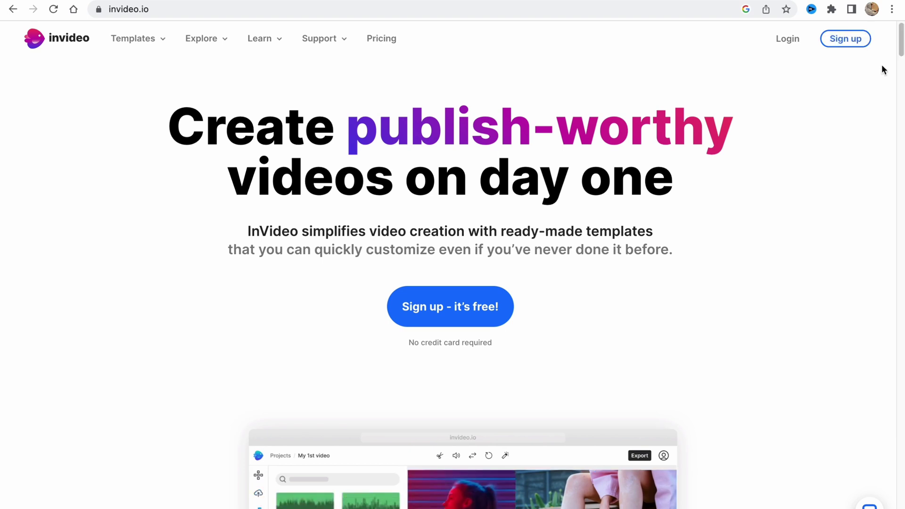
- Sign up for InVideo with Continue with Google, picking the Google account
left_click(847, 42)
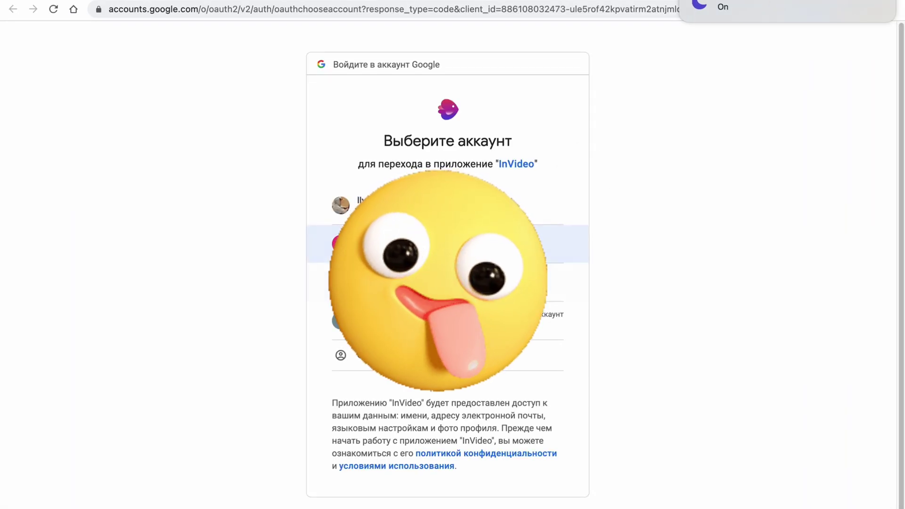
left_click(566, 282)
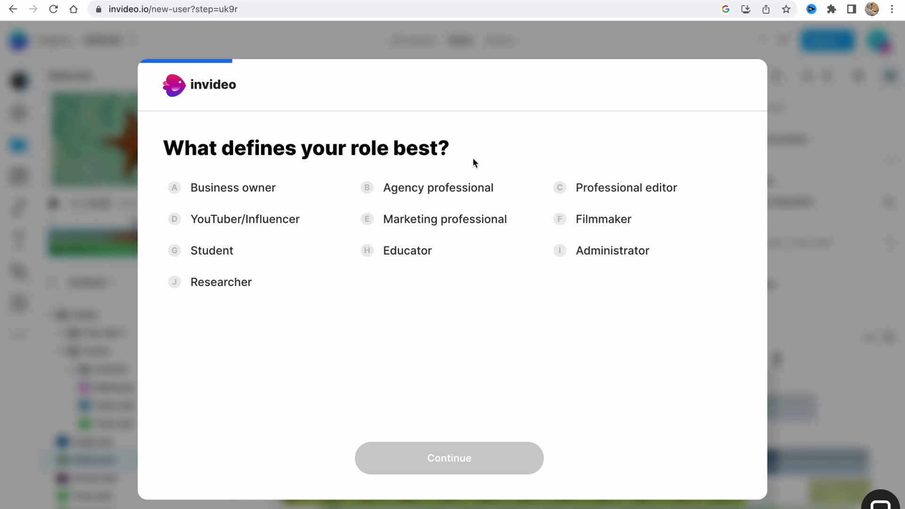
- Choose YouTuber/Influencer as the role, skip team invites, and answer YouTube as the referral source
left_click(240, 227)
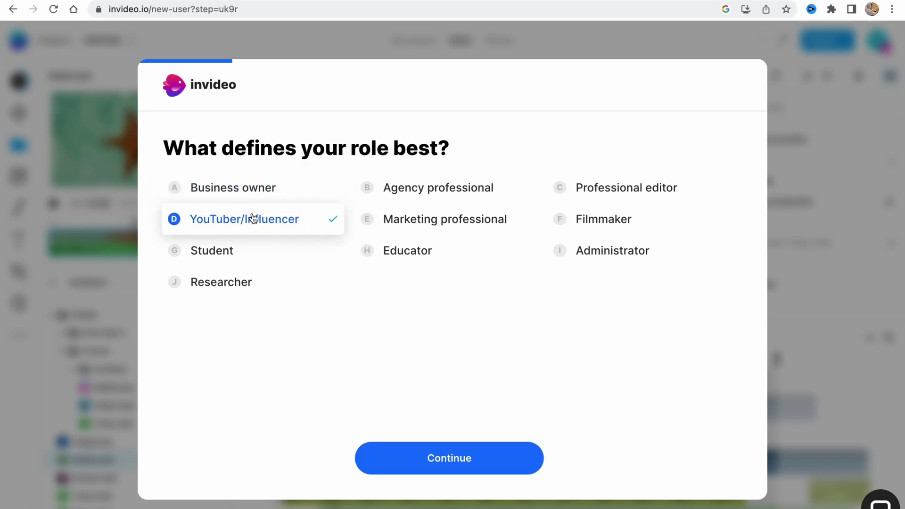
left_click(477, 461)
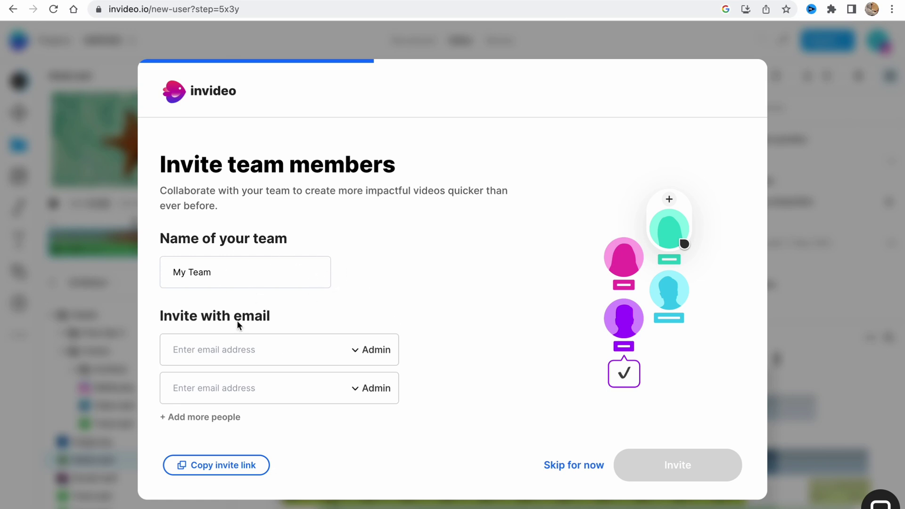
left_click(580, 466)
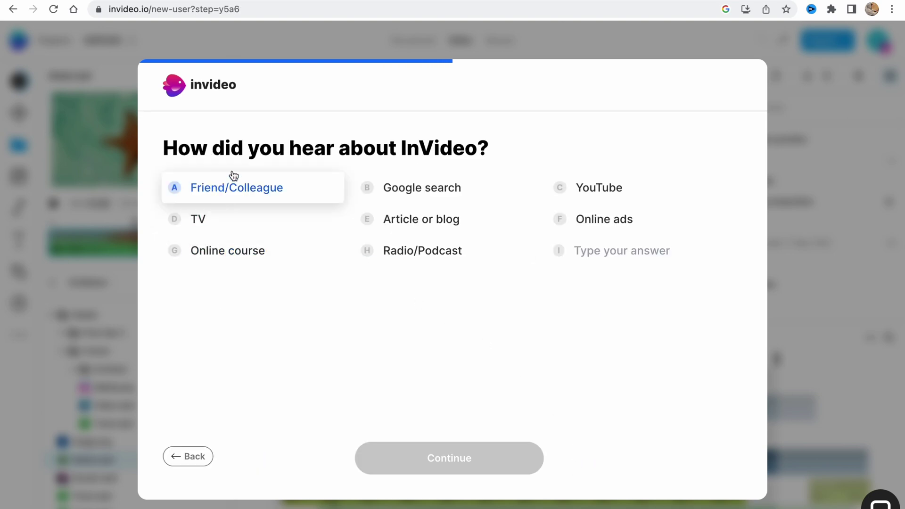
left_click(564, 195)
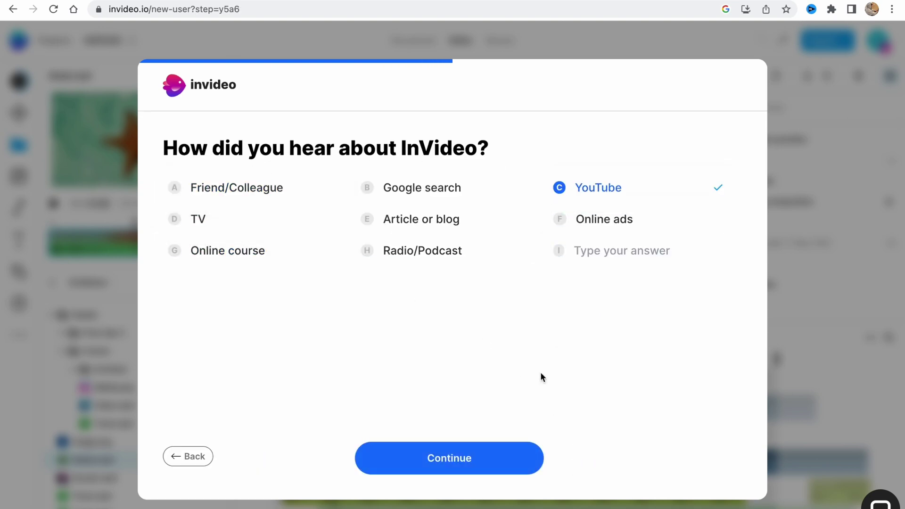
left_click(476, 458)
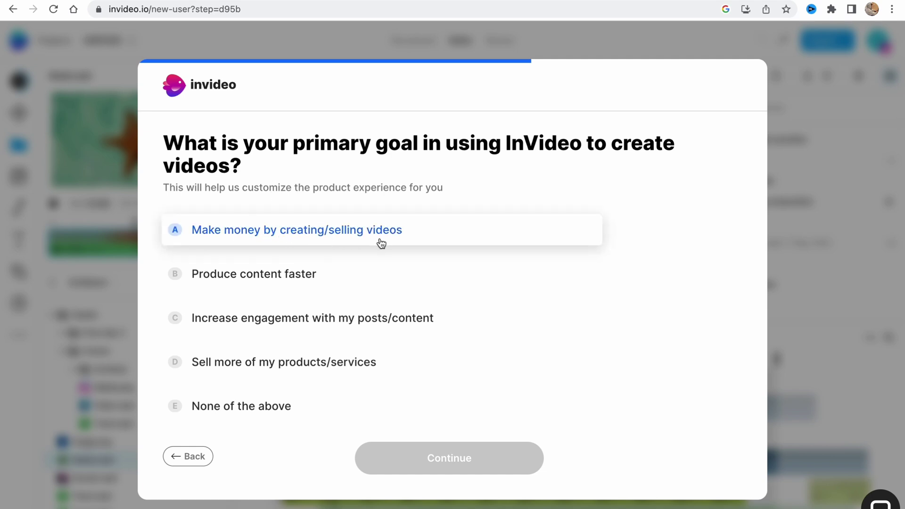
- Set the goal to 'Increase engagement' and the platform to YouTube videos, then submit
left_click(242, 328)
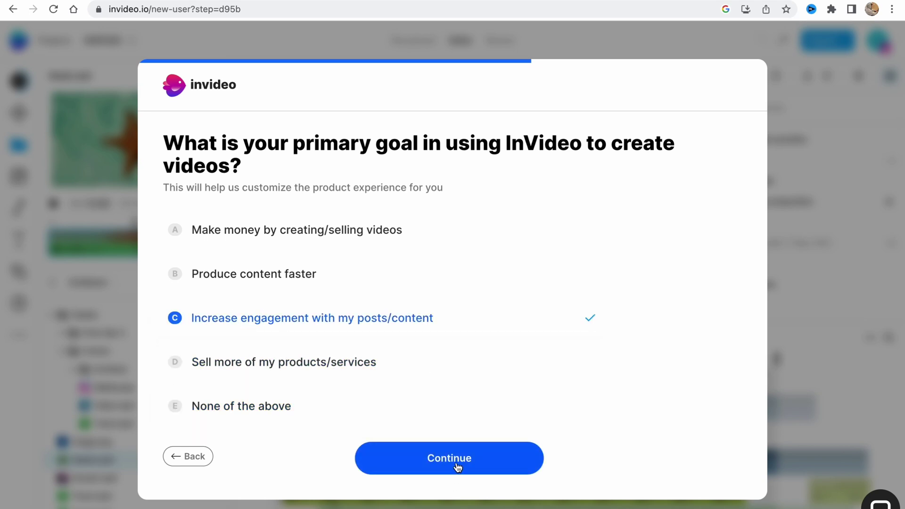
left_click(456, 469)
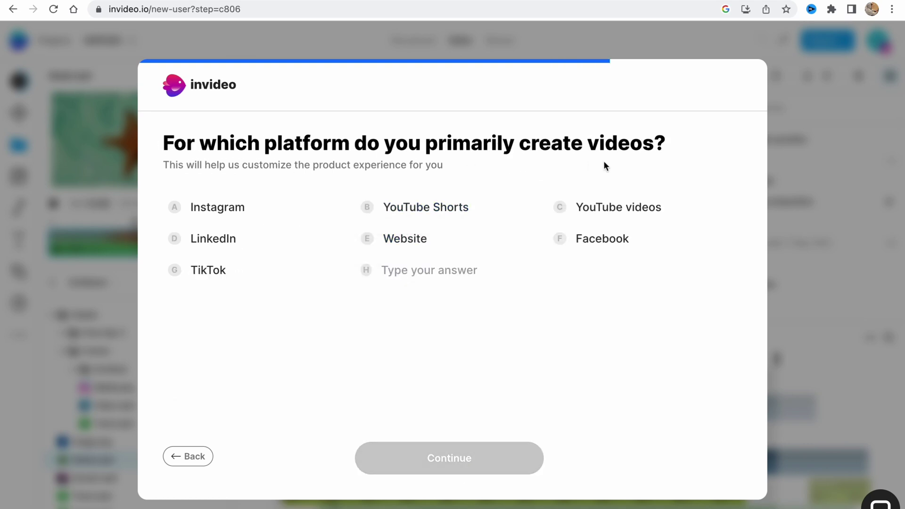
left_click(407, 216)
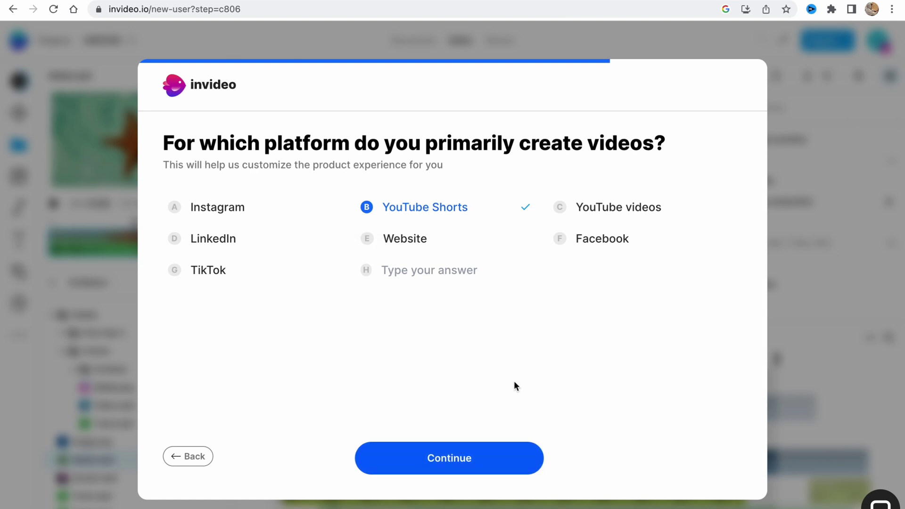
left_click(600, 218)
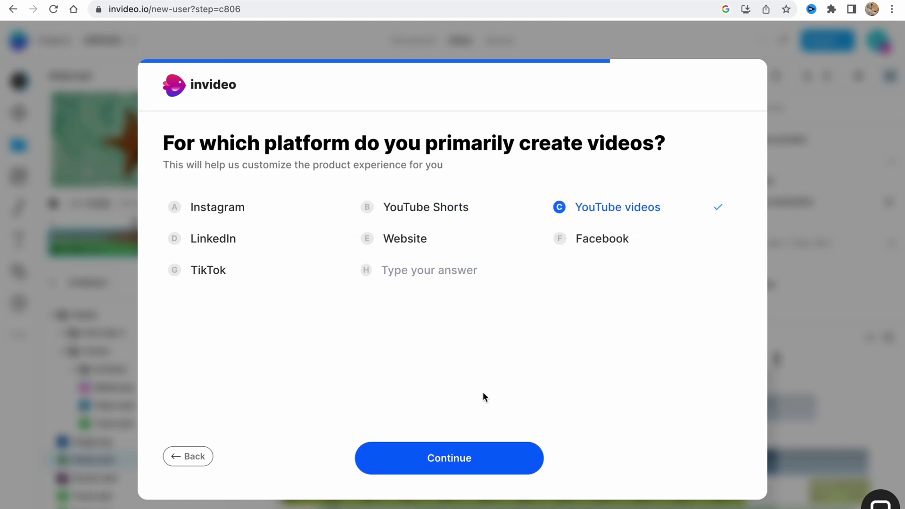
key("Return")
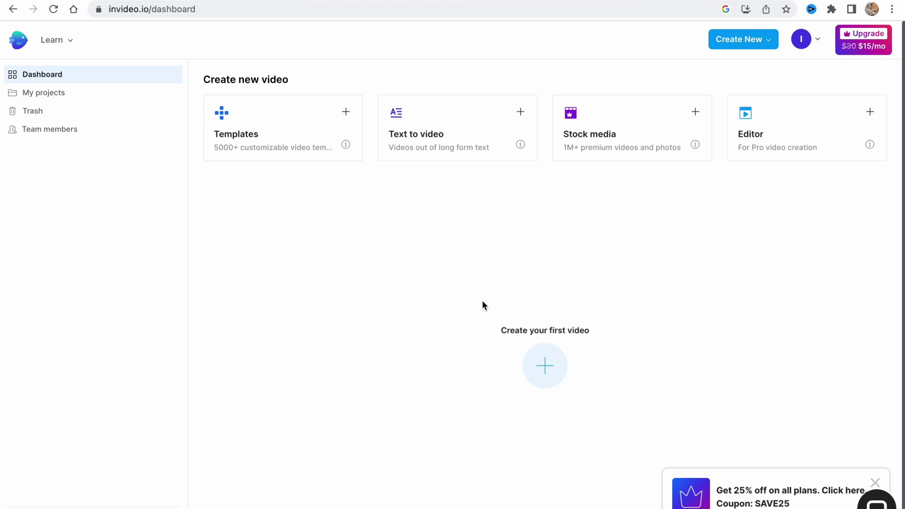
left_click(875, 482)
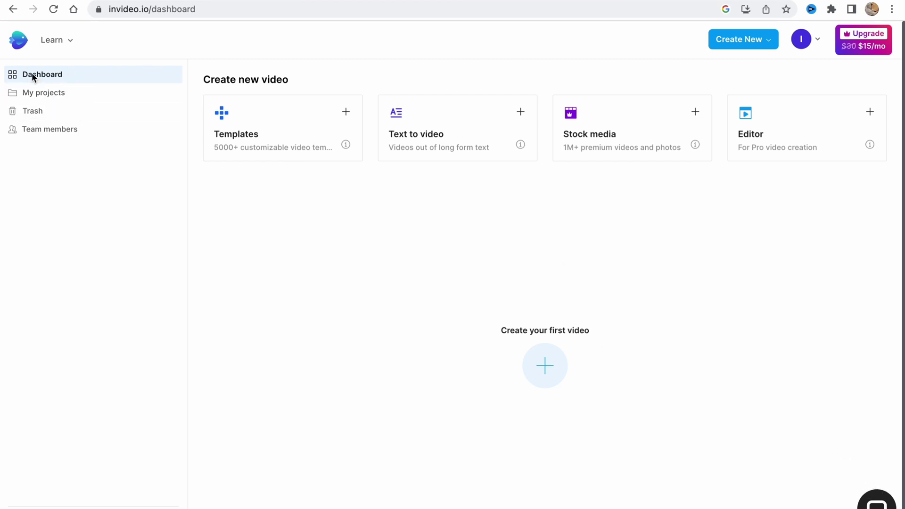
scroll(34, 77, "up", 5)
scroll(72, 120, "left", 1)
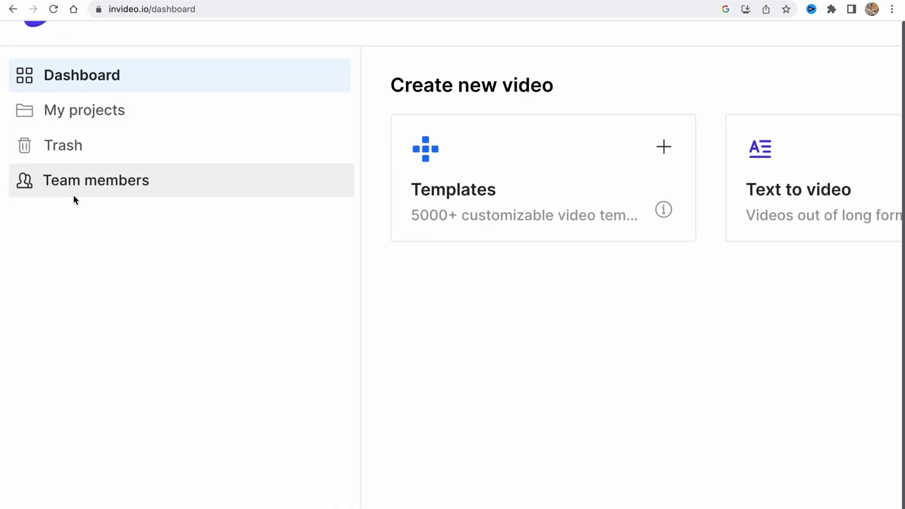
scroll(70, 78, "down", 5)
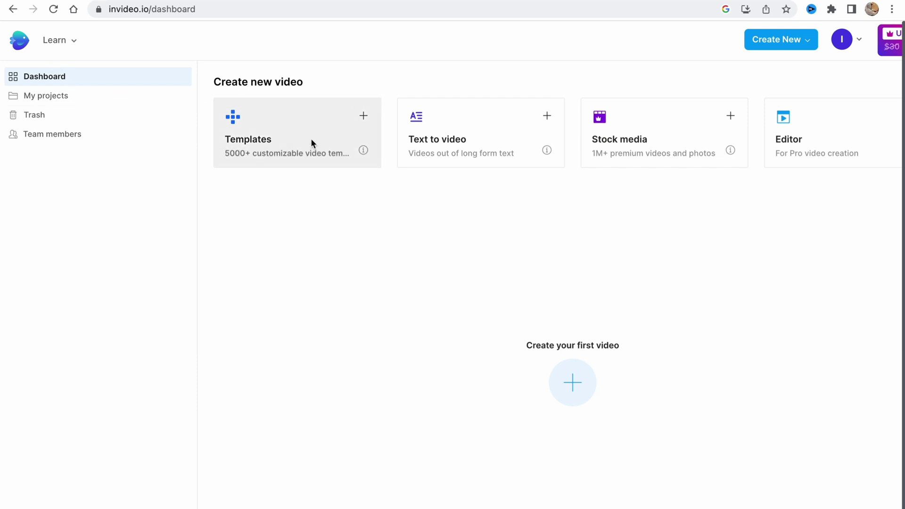
scroll(310, 138, "up", 5)
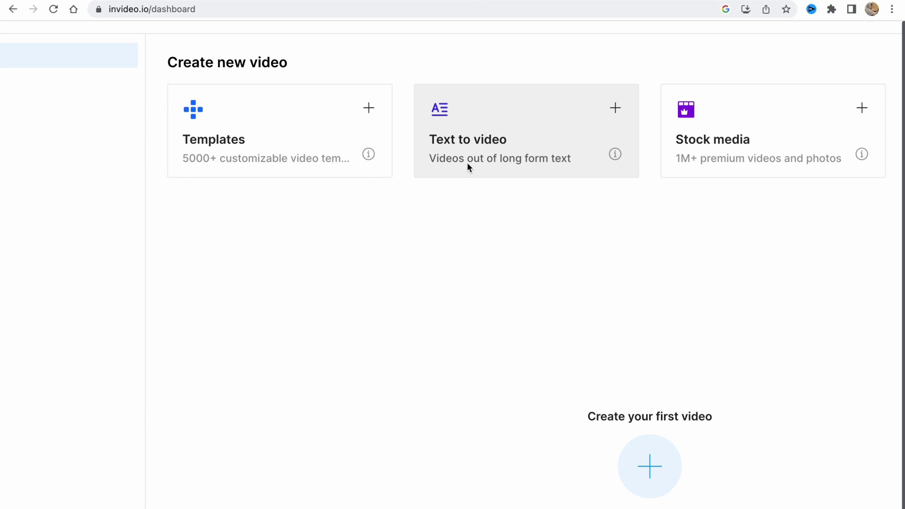
scroll(537, 161, "right", 5)
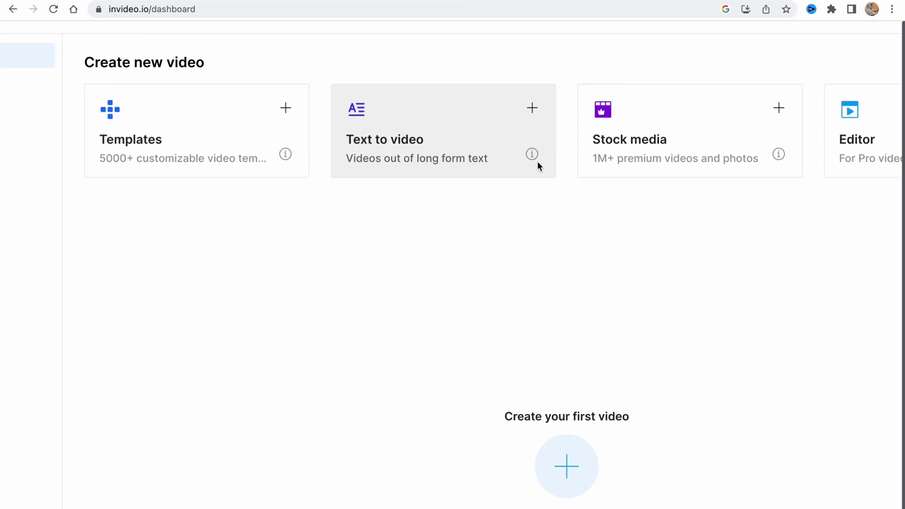
scroll(523, 147, "right", 1)
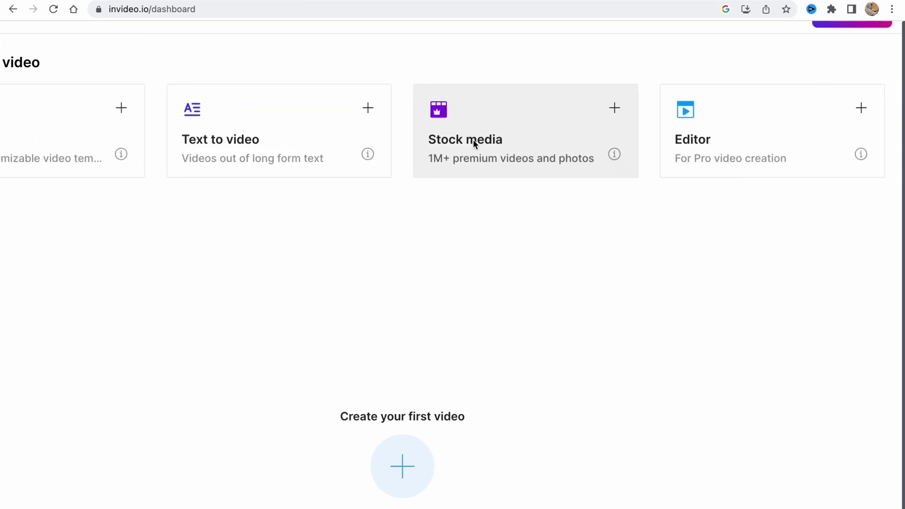
scroll(613, 151, "right", 1)
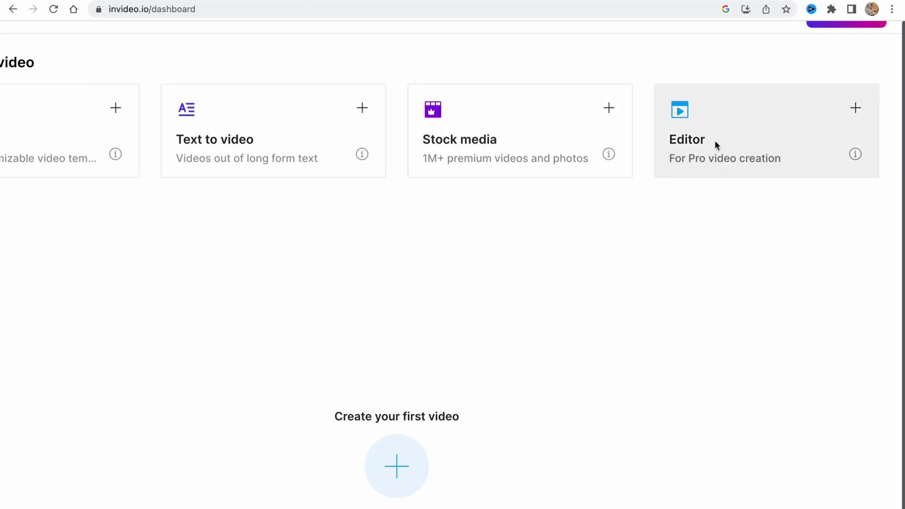
scroll(705, 166, "up", 2)
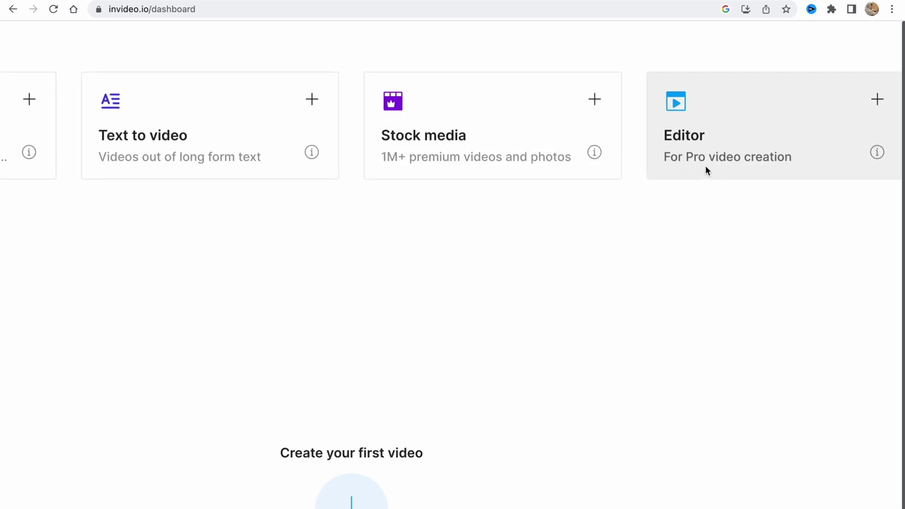
scroll(705, 168, "down", 2)
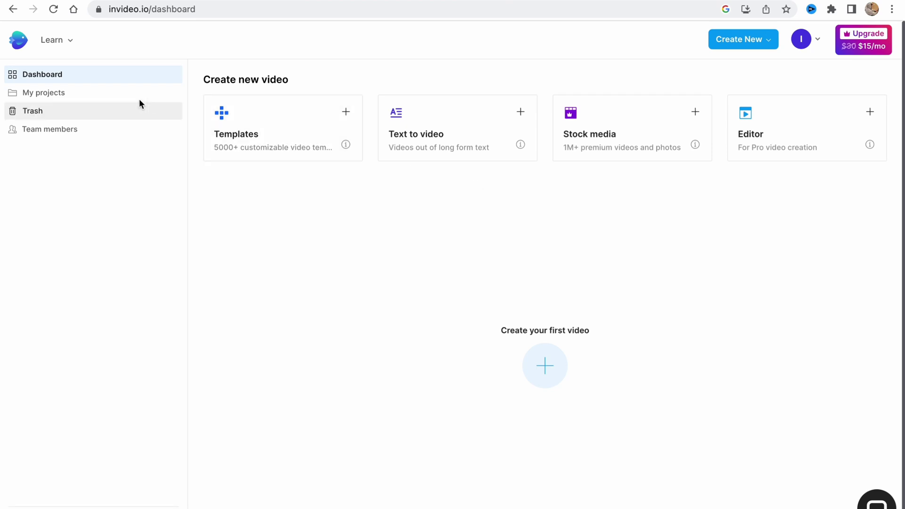
- Open My projects and check its Drafts, Exports and Projects tabs
left_click(86, 98)
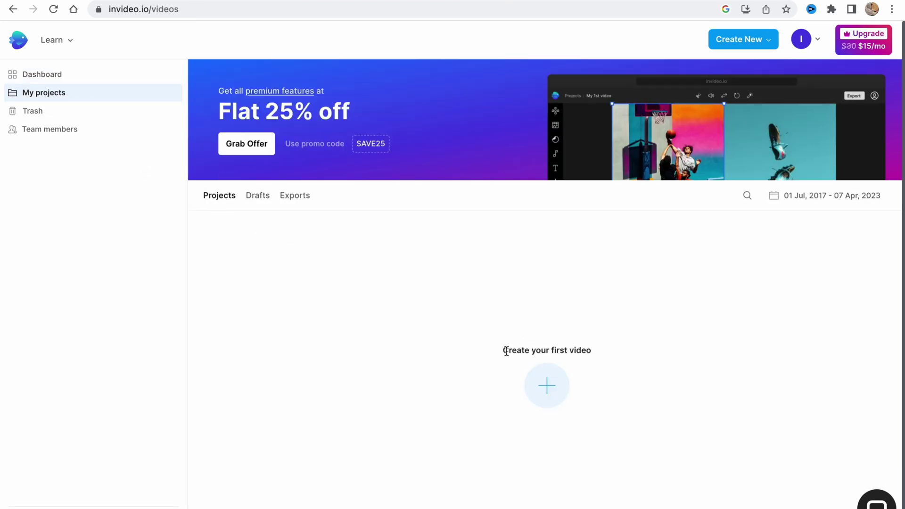
scroll(446, 295, "up", 2)
scroll(259, 189, "left", 2)
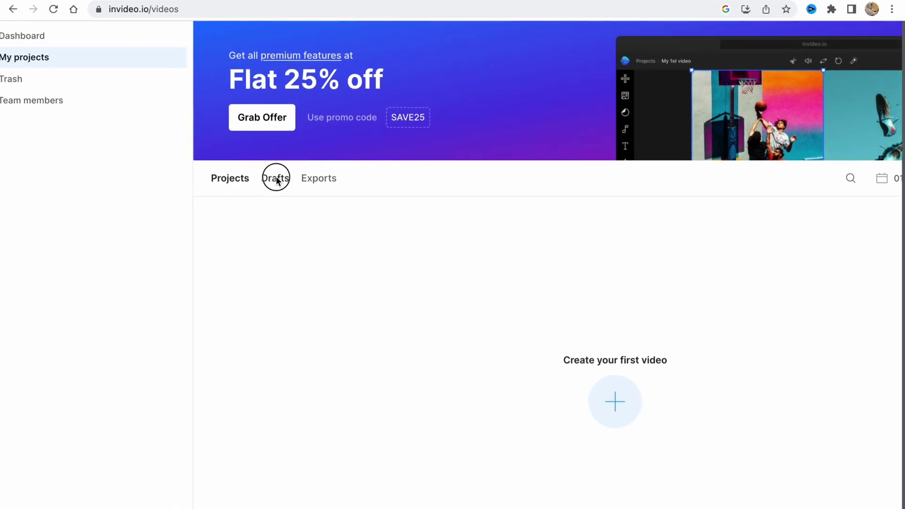
left_click(275, 178)
left_click(328, 181)
left_click(231, 177)
- Check the empty Trash, then bring up the Team members invitation form
scroll(230, 177, "down", 2)
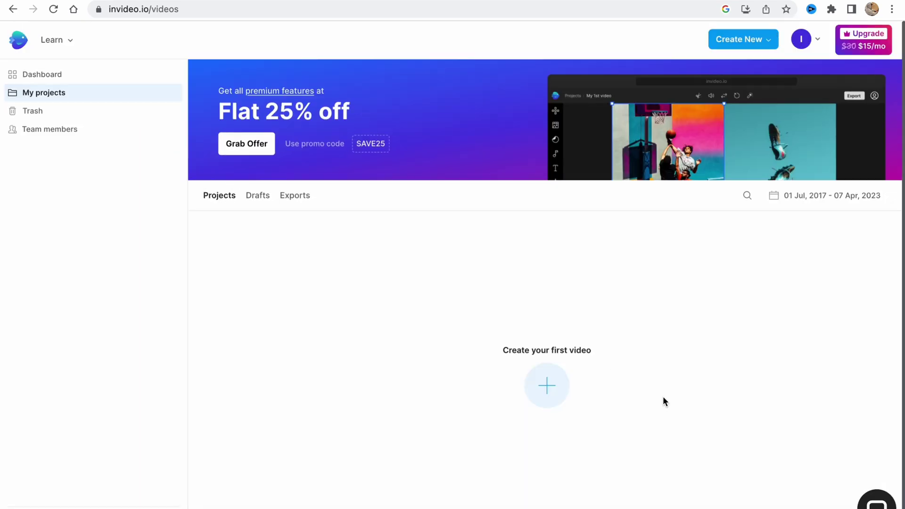
left_click(33, 113)
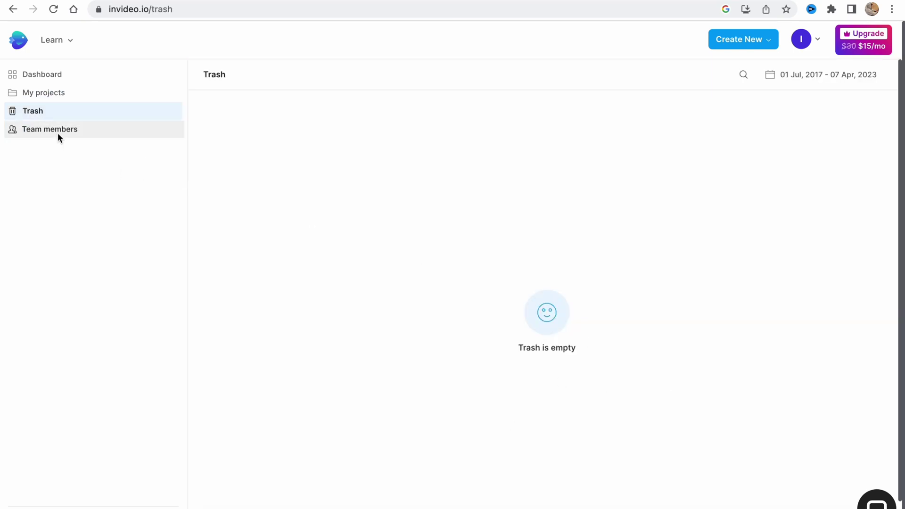
left_click(56, 135)
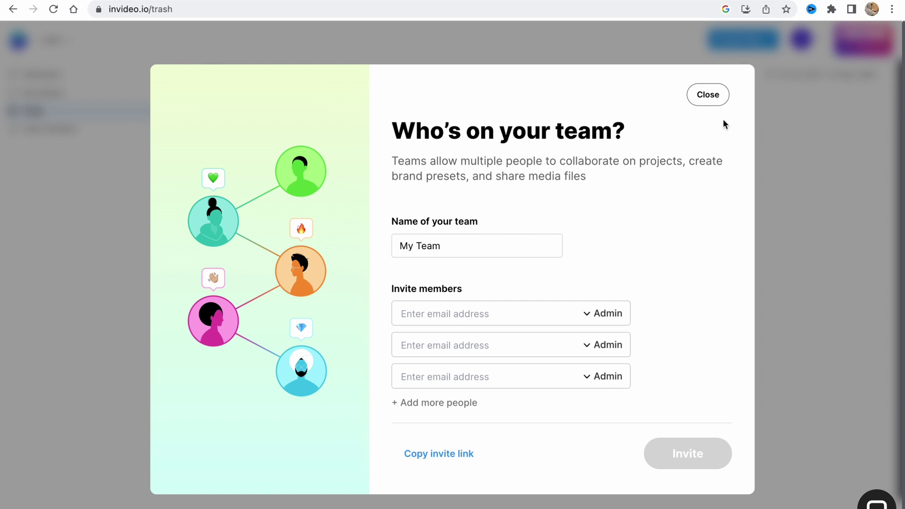
- Close the team invite, glance at Create New and account menus, and return to Dashboard
left_click(703, 96)
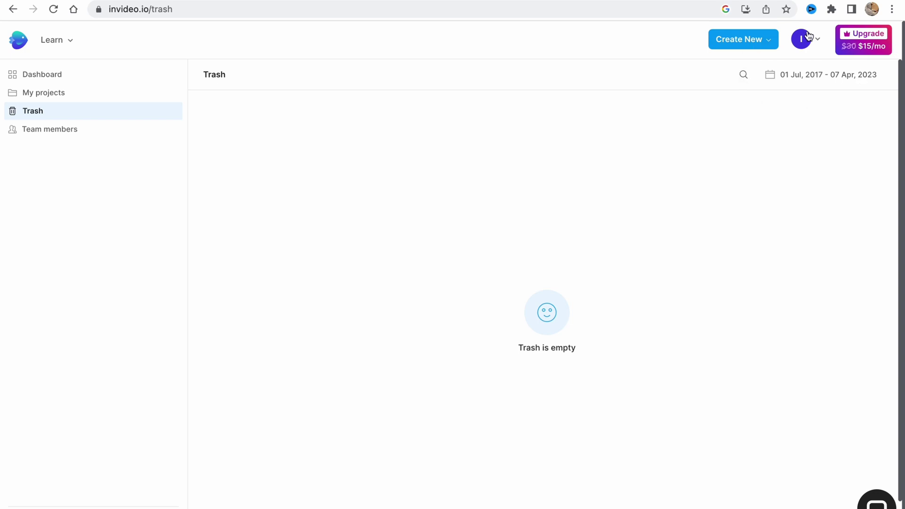
left_click(769, 40)
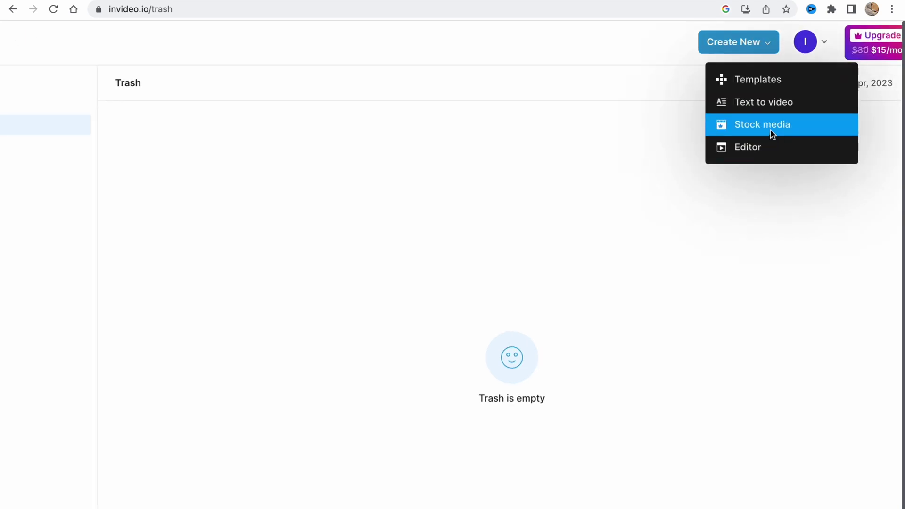
left_click(826, 42)
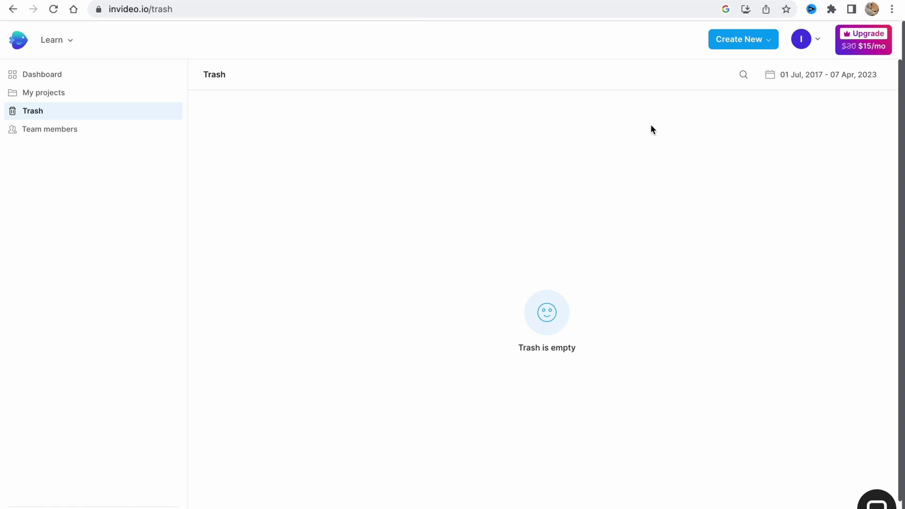
left_click(57, 78)
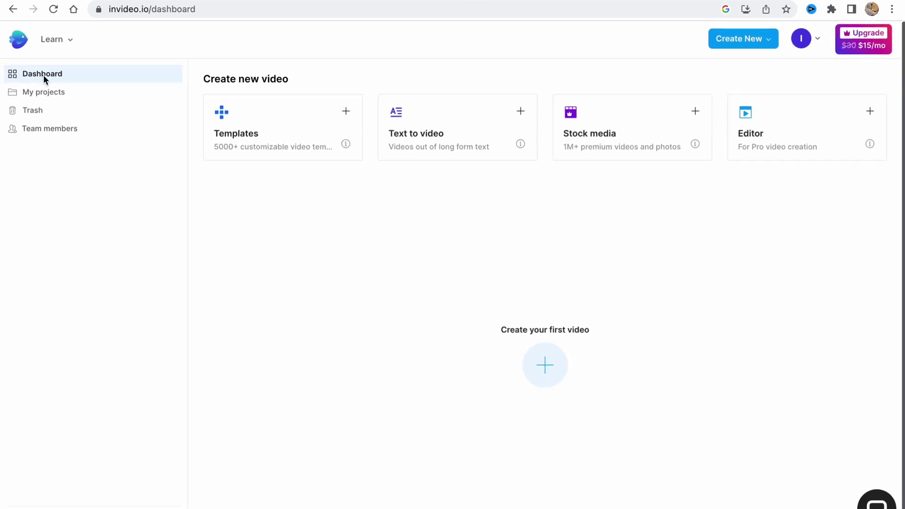
- Open the Templates gallery and scroll through the suggested templates
left_click(249, 124)
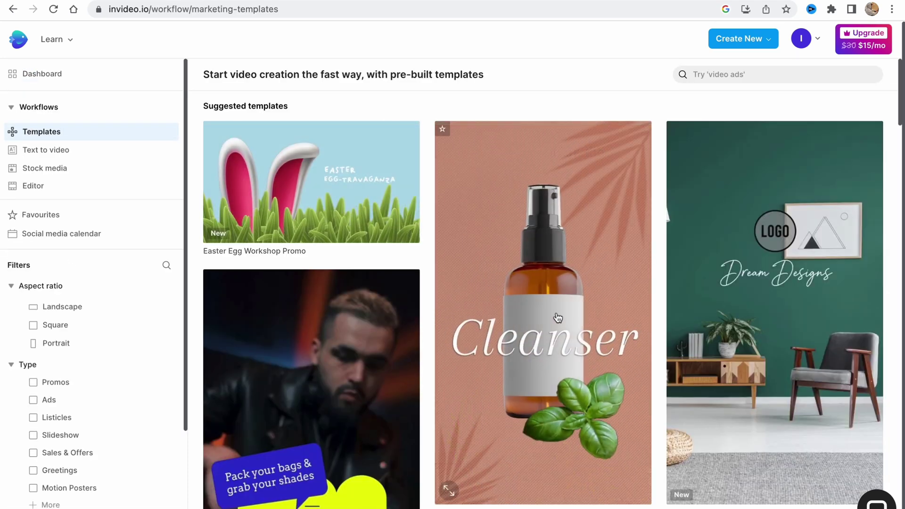
scroll(596, 313, "down", 7)
scroll(595, 313, "down", 15)
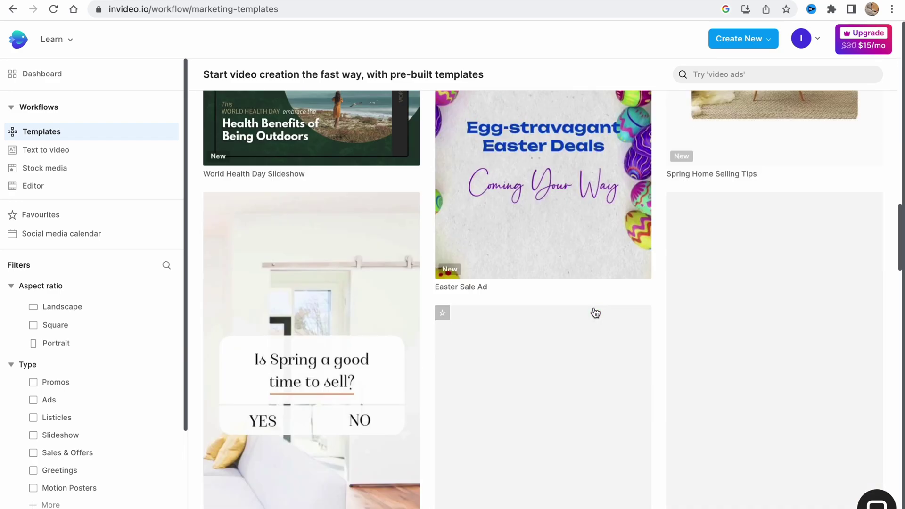
scroll(597, 319, "down", 15)
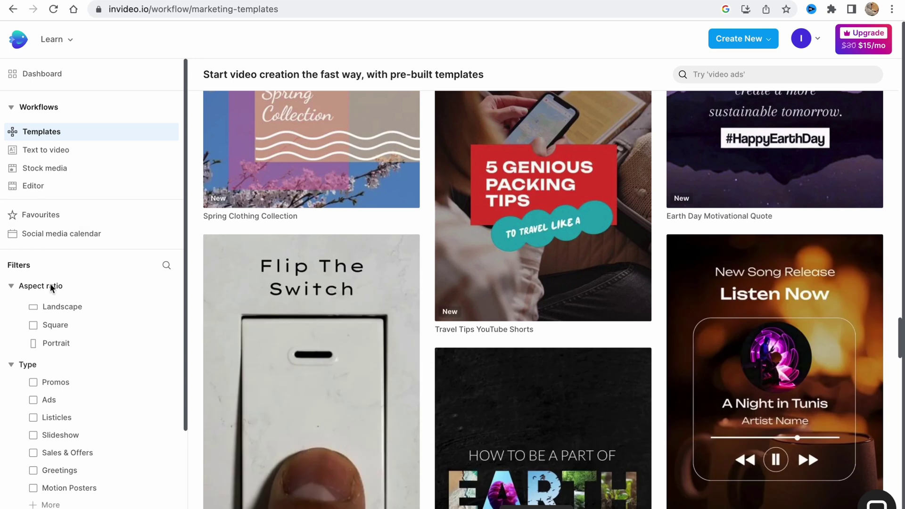
scroll(52, 354, "down", 2)
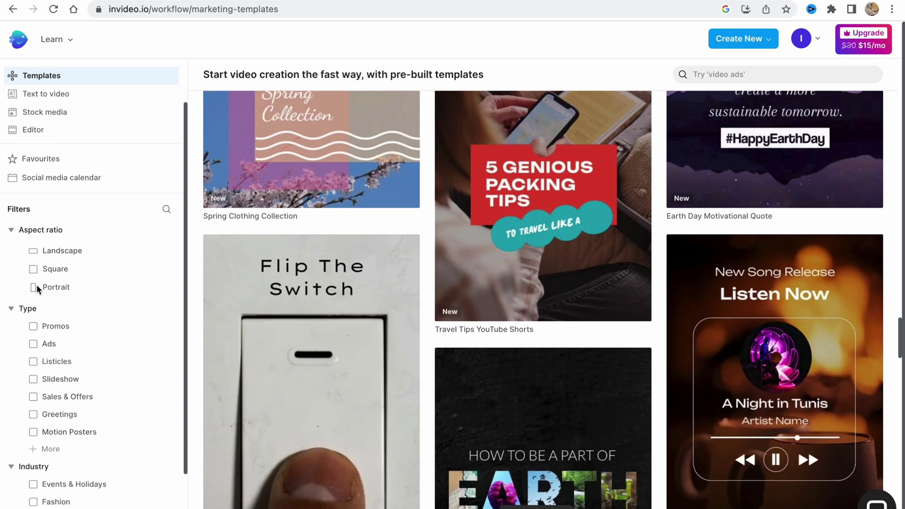
- Filter templates to Landscape, the Sales & Offers type and the Travel industry
left_click(39, 252)
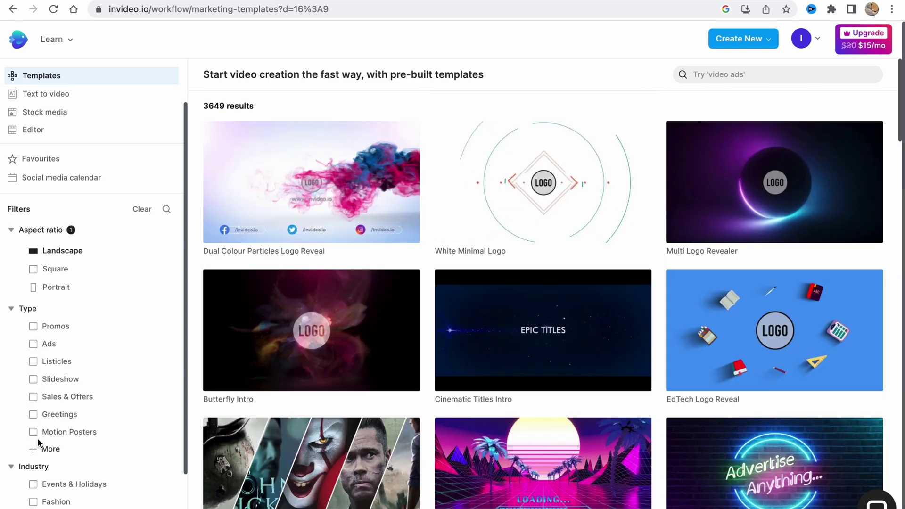
left_click(34, 395)
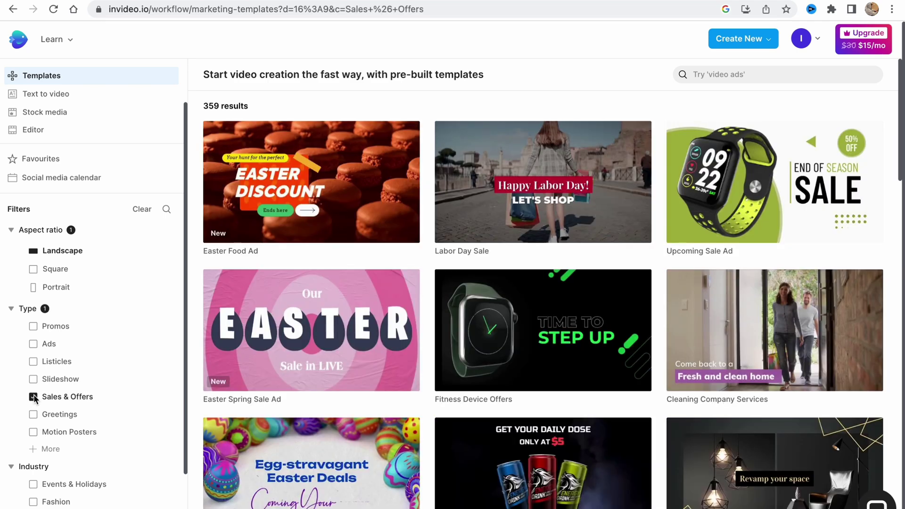
scroll(42, 411, "down", 2)
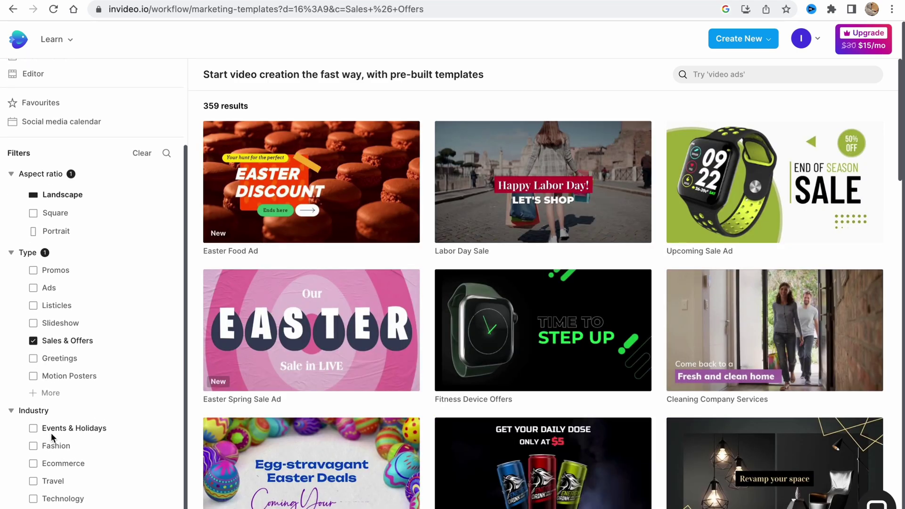
left_click(34, 459)
scroll(83, 465, "down", 1)
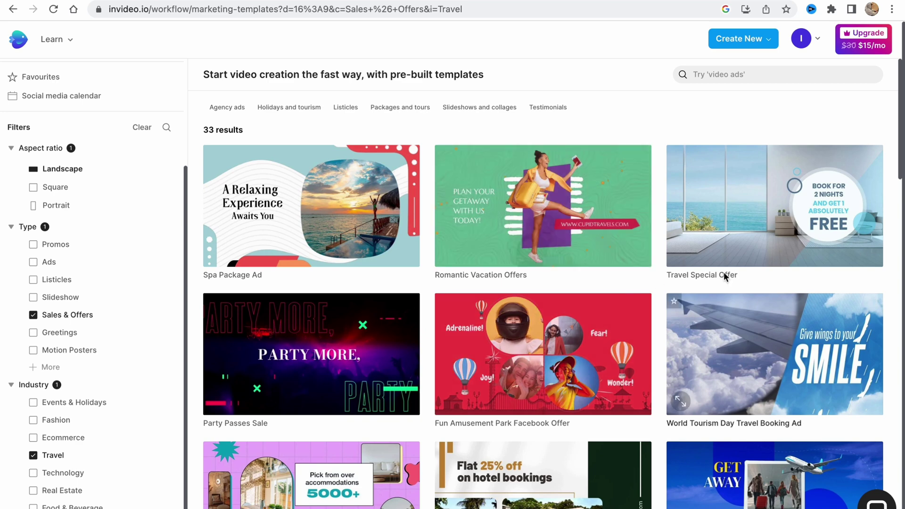
- Scroll the filtered results to find and open the Winter Gear Discount template preview
mouse_move(586, 232)
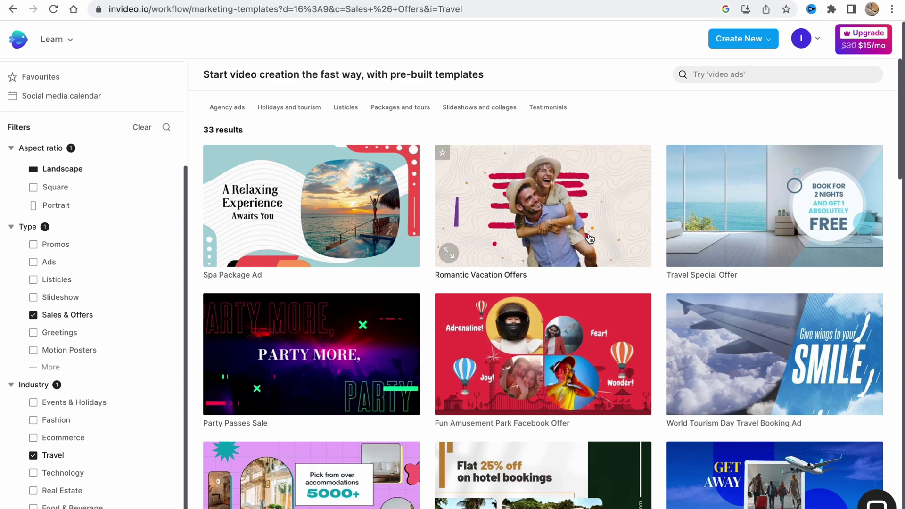
scroll(753, 264, "down", 2)
scroll(753, 287, "down", 4)
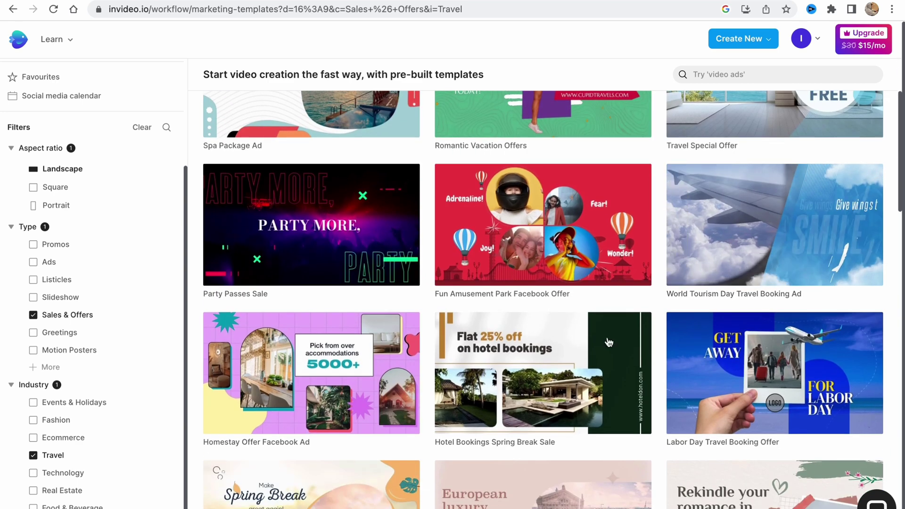
scroll(357, 351, "down", 2)
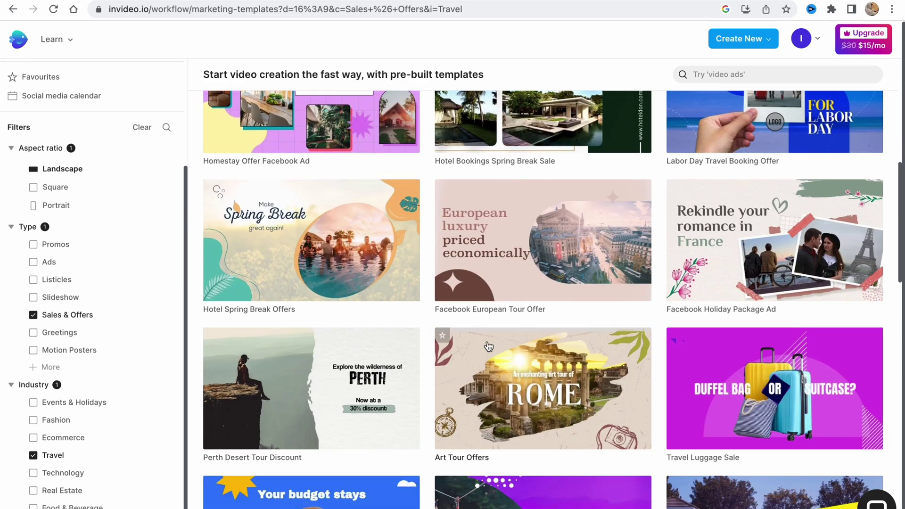
scroll(445, 218, "up", 1)
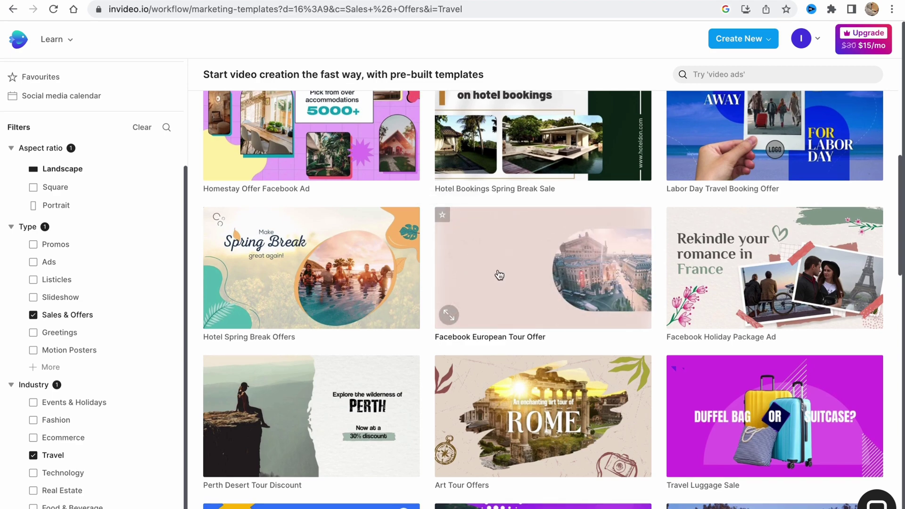
scroll(552, 366, "down", 6)
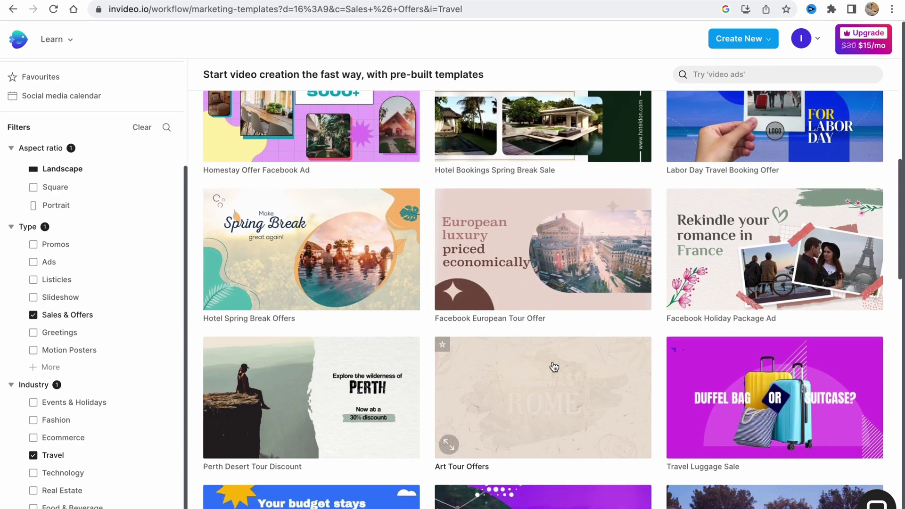
scroll(515, 320, "down", 6)
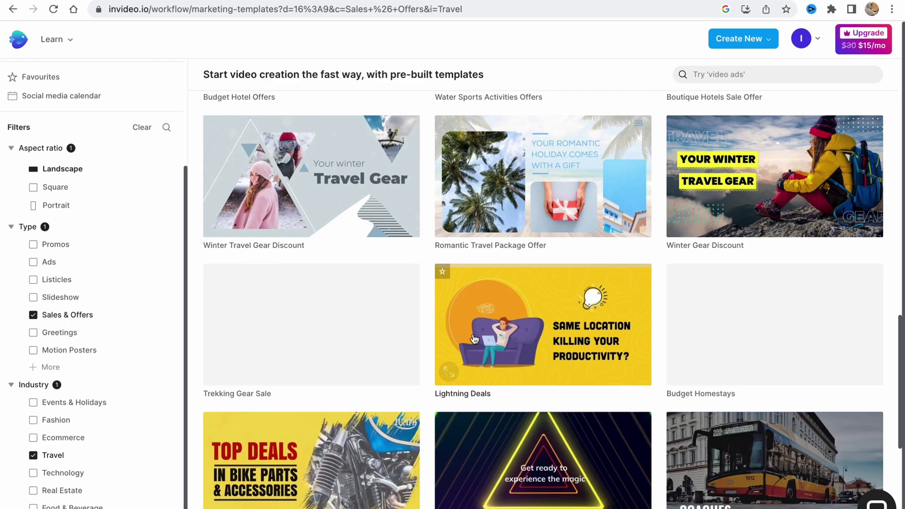
scroll(540, 331, "up", 8)
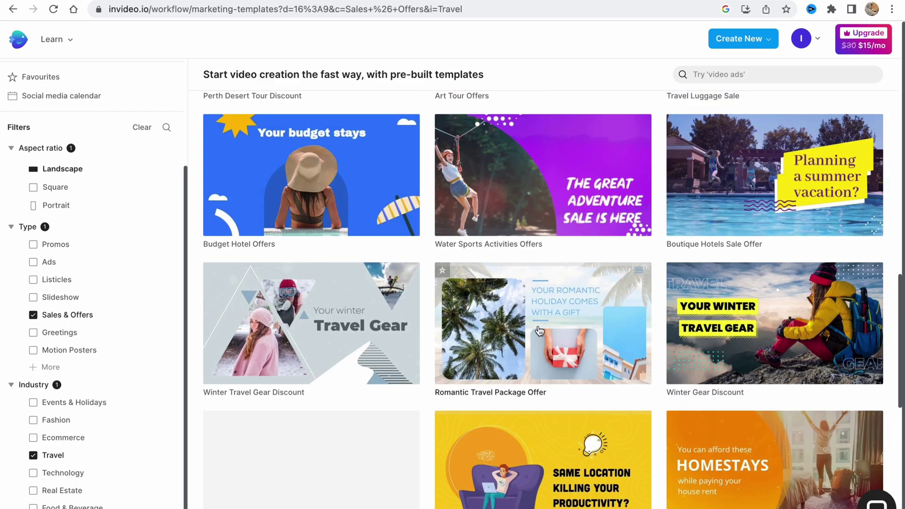
scroll(540, 329, "up", 3)
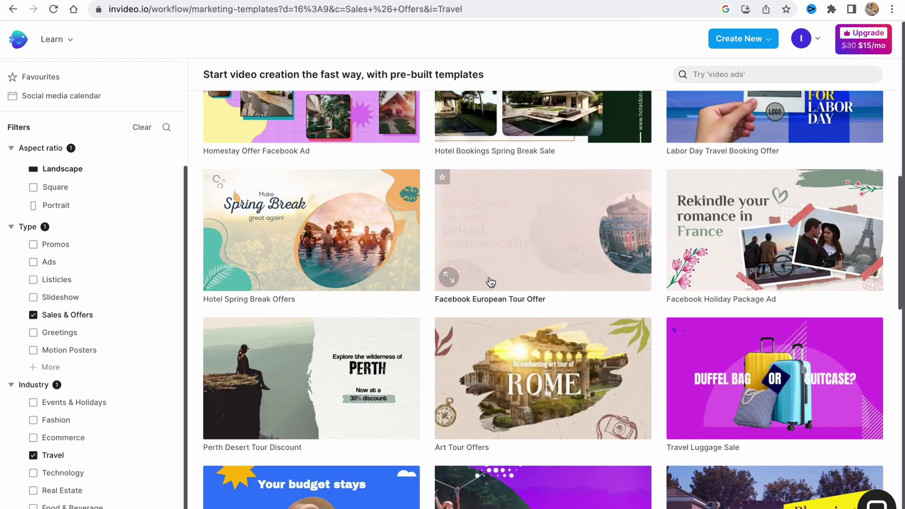
scroll(534, 346, "down", 6)
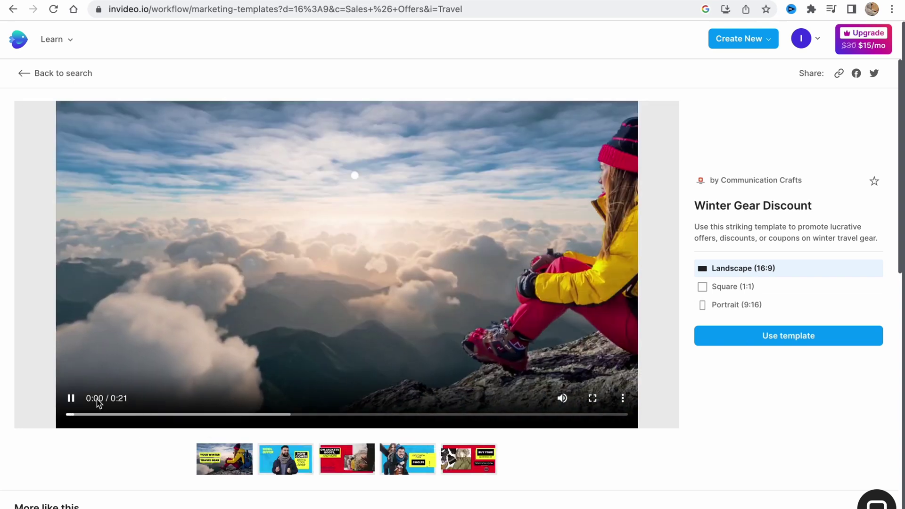
- Pause the preview, raise the volume, and start a project with the Winter Gear Discount template
left_click(74, 401)
key("XF86AudioRaiseVolume")
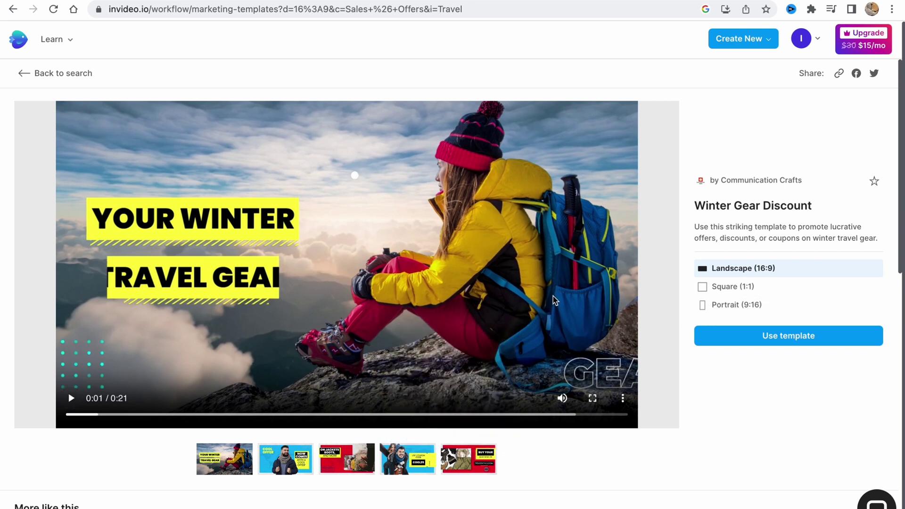
left_click(797, 340)
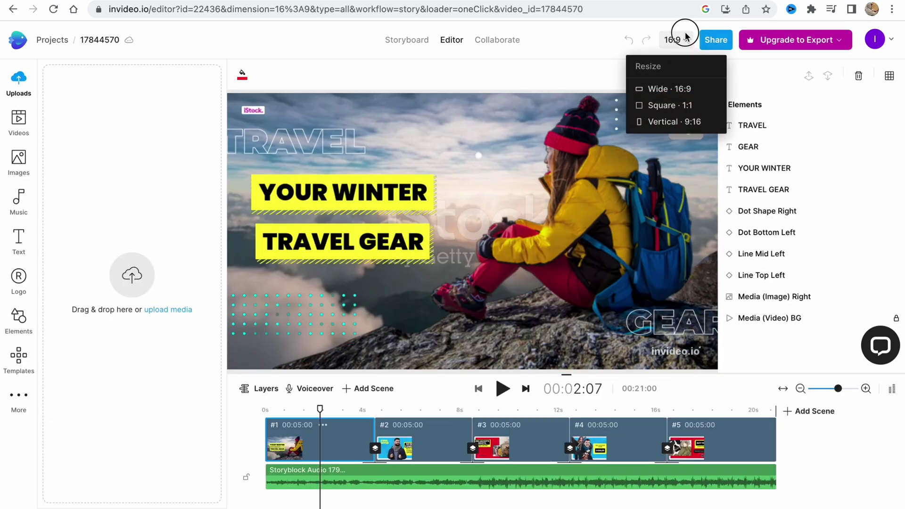
- Close the Resize menu and browse the Videos, Images, Music, Text and Logo panels
left_click(562, 59)
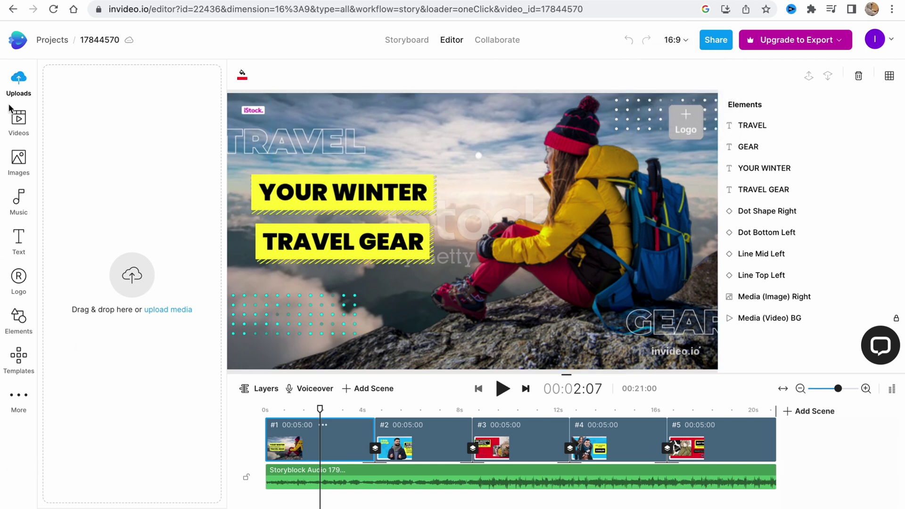
left_click(19, 124)
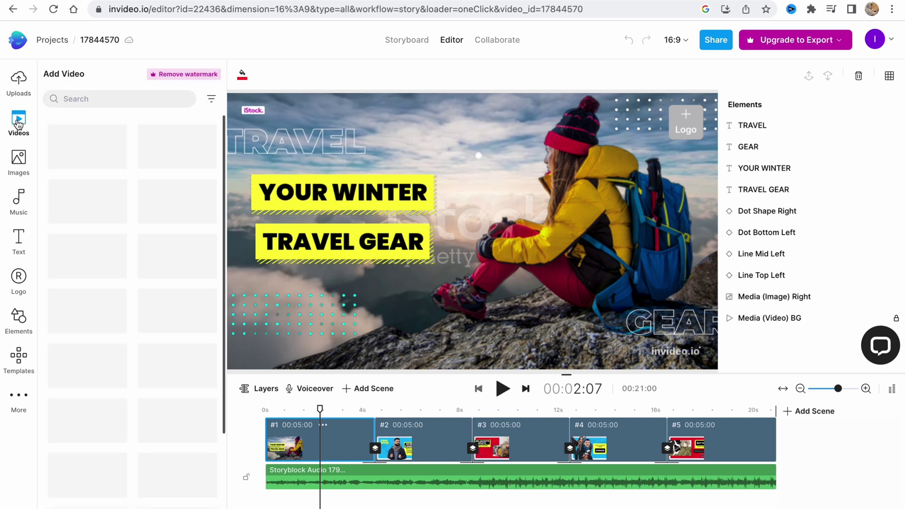
left_click(25, 158)
left_click(19, 200)
left_click(28, 242)
left_click(18, 277)
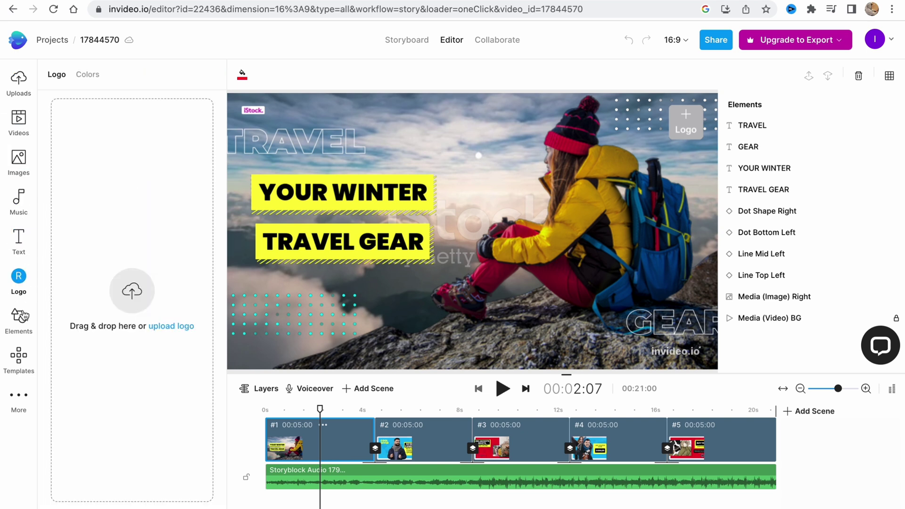
- Browse the Elements and Templates panels, then scrub the timeline forward and back through the scenes
left_click(19, 325)
left_click(22, 370)
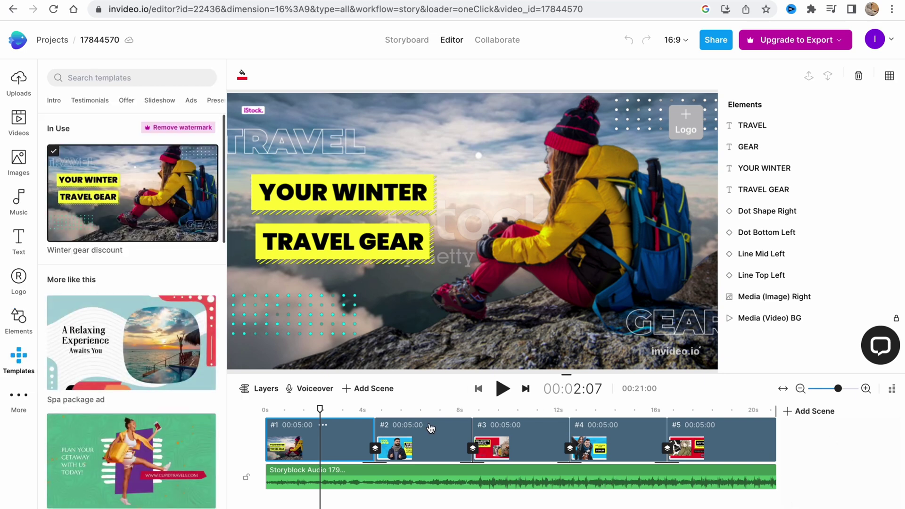
mouse_move(319, 408)
left_mouse_down()
mouse_move(289, 409)
mouse_move(691, 418)
mouse_move(363, 415)
mouse_move(403, 421)
mouse_move(732, 417)
mouse_move(270, 407)
mouse_move(847, 421)
mouse_move(333, 410)
left_mouse_up()
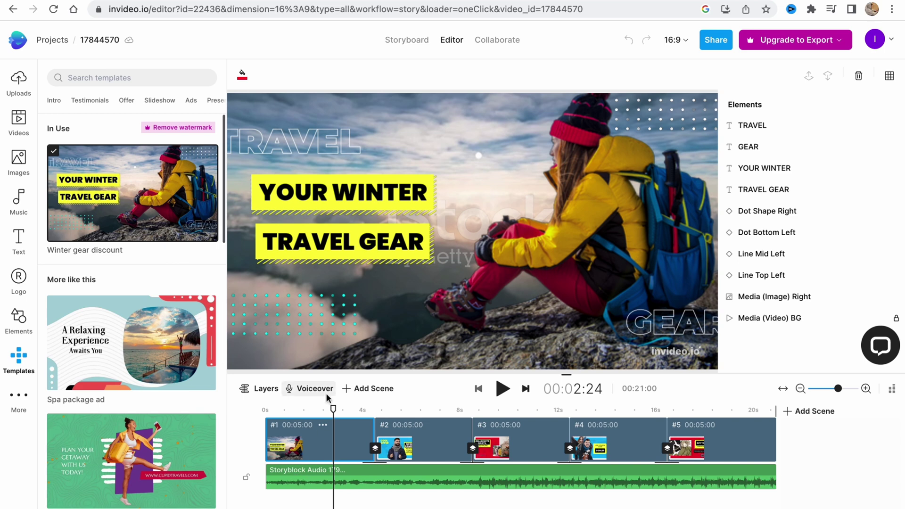
left_click_drag(331, 405, 308, 411)
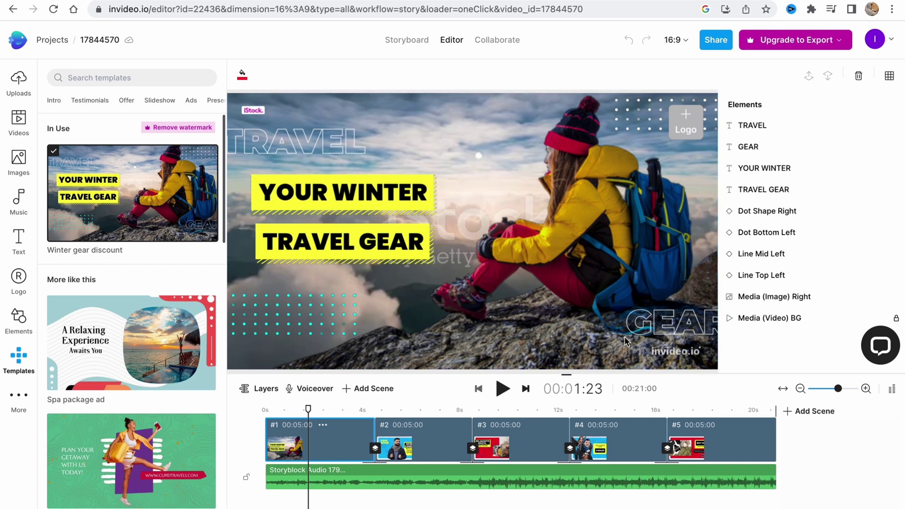
- Change the YOUR WINTER caption in scene 1 to 'Winter'
left_click(338, 195)
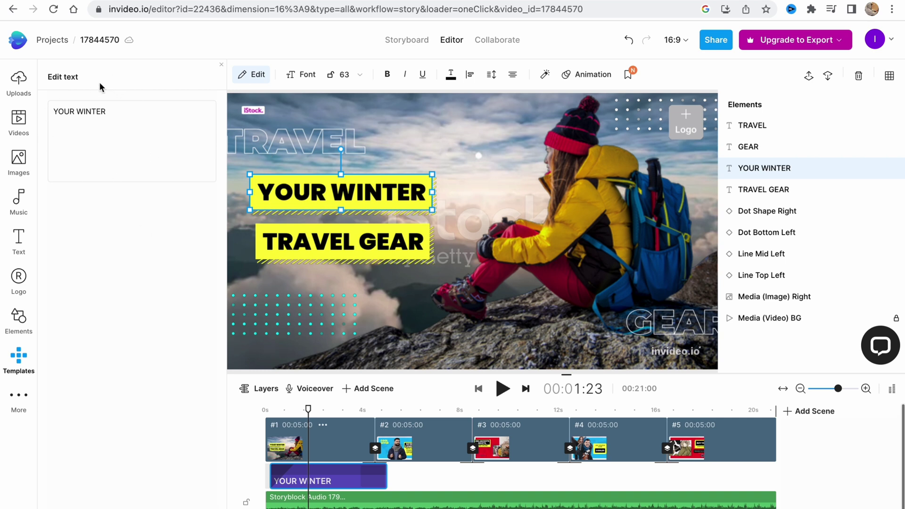
left_click_drag(106, 112, 2, 104)
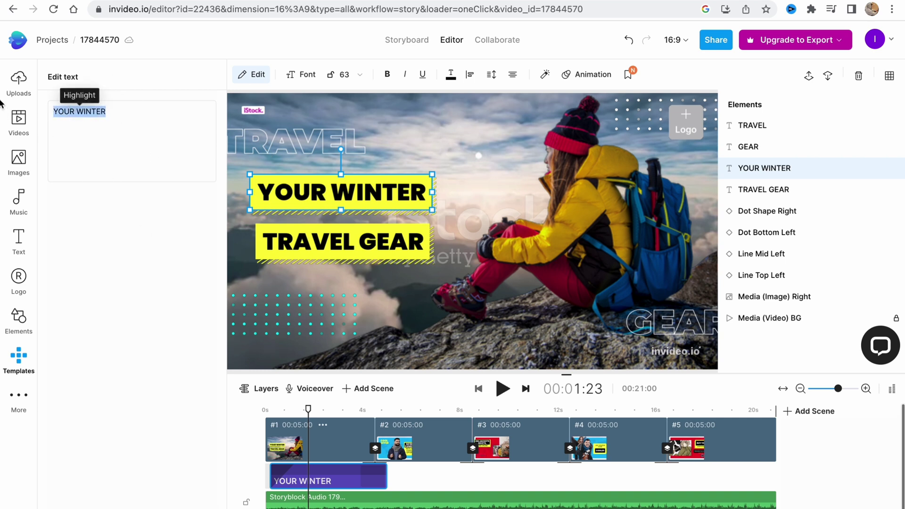
type("Winter")
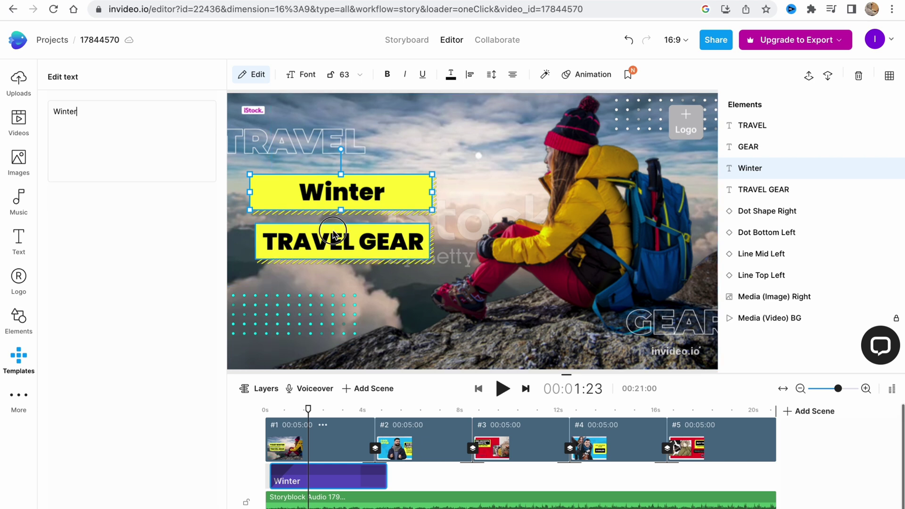
- Replace the TRAVEL GEAR caption with bold 'is cool' and open its animation settings
left_click(344, 243)
left_click_drag(105, 112, 1, 105)
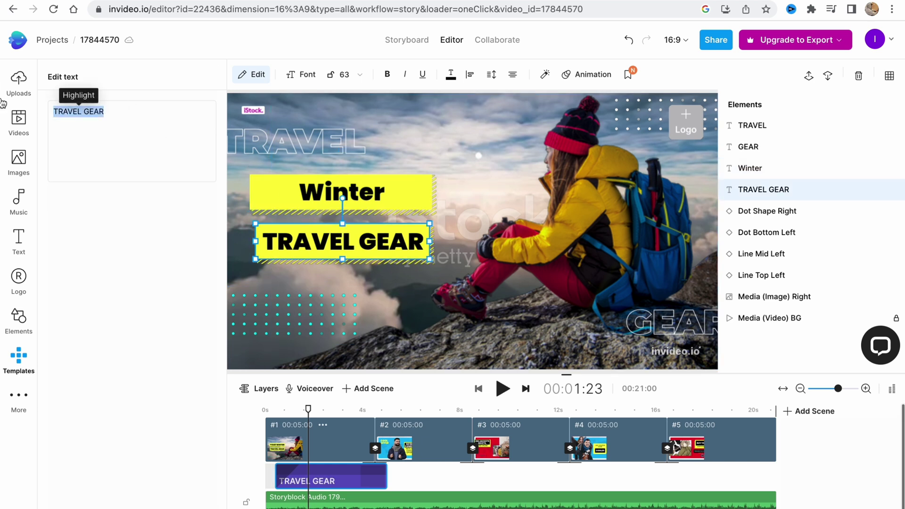
key("BackSpace")
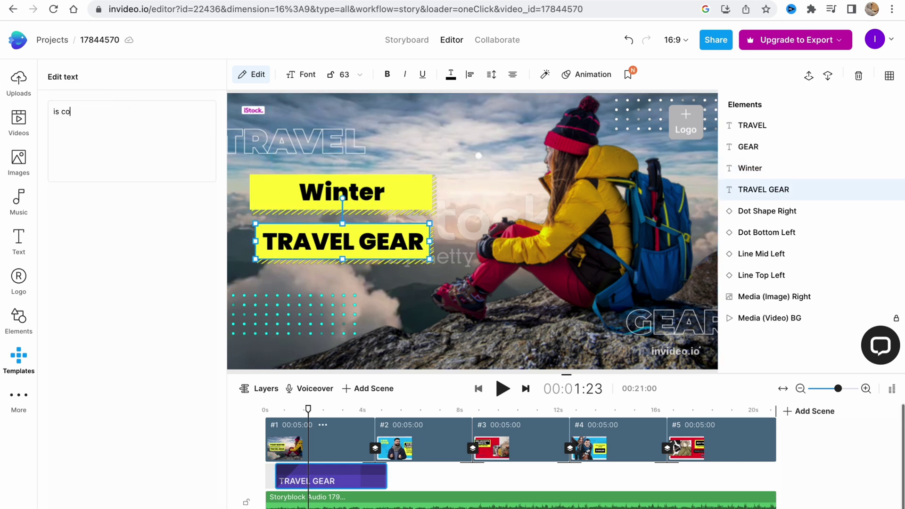
type("is cool")
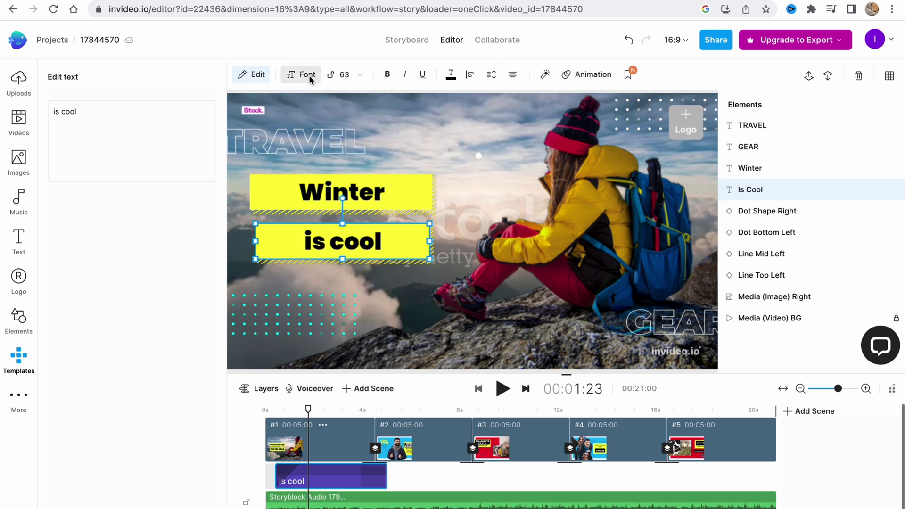
left_click(386, 74)
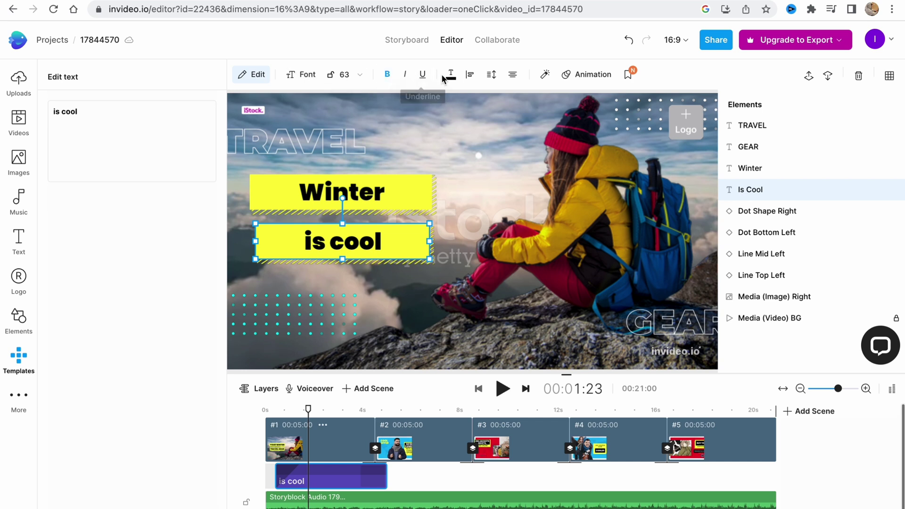
left_click(589, 79)
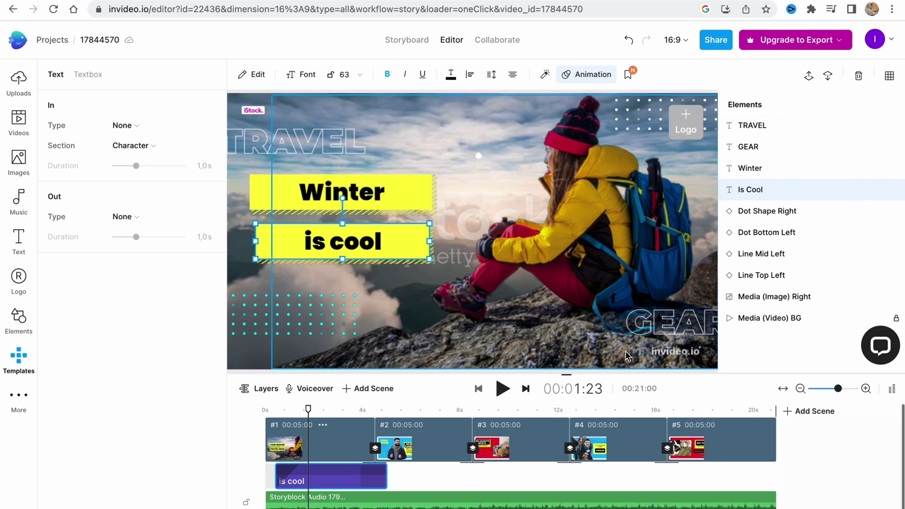
- Inspect the woman image and Line Top Left elements, undoing an accidental image move
left_click(765, 303)
left_click(765, 274)
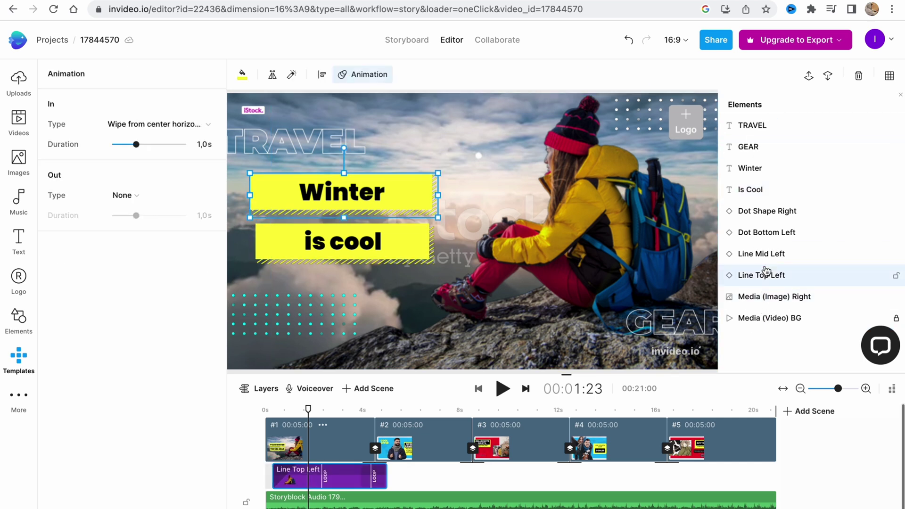
mouse_move(585, 246)
left_mouse_down()
mouse_move(636, 240)
mouse_move(595, 238)
left_mouse_up()
key("ctrl+z")
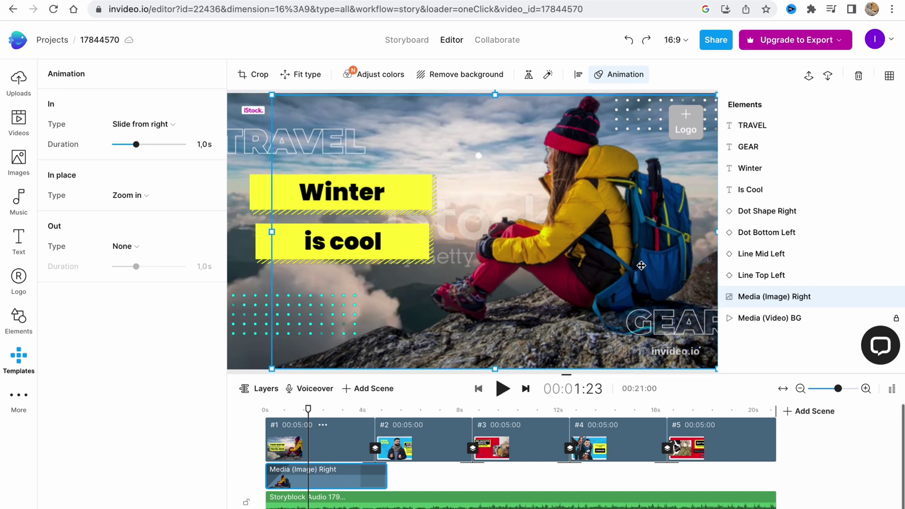
- Review the is cool, TRAVEL, GEAR, dot and line elements, then show the stock video library
left_click(751, 190)
left_click(753, 128)
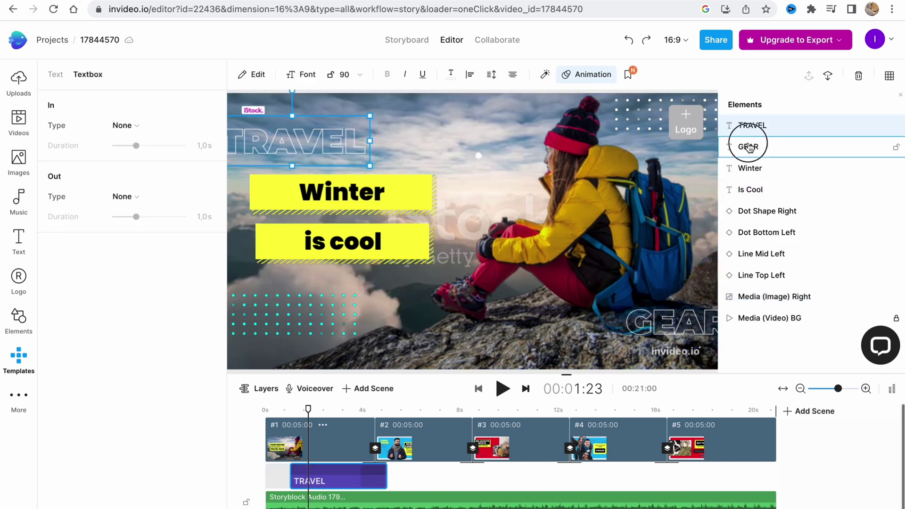
left_click(749, 148)
left_click(750, 212)
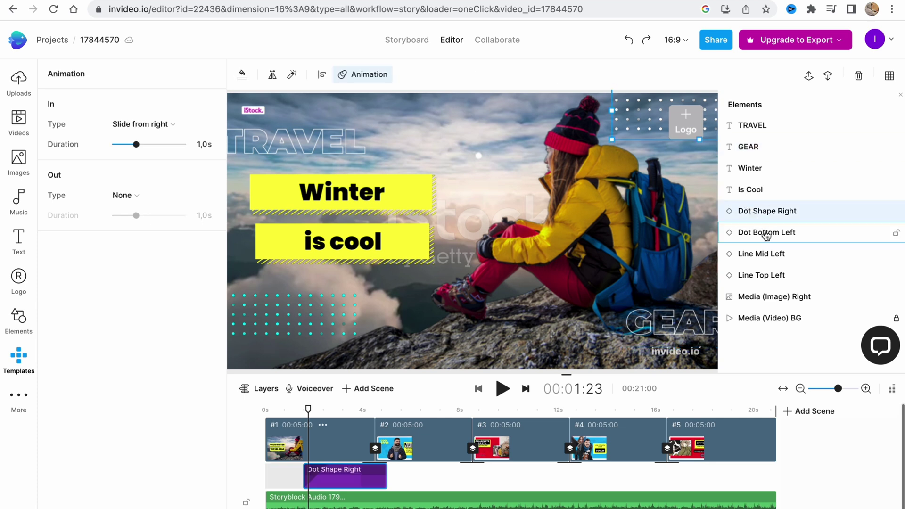
left_click(766, 236)
left_click(765, 254)
left_click(777, 277)
left_click(19, 123)
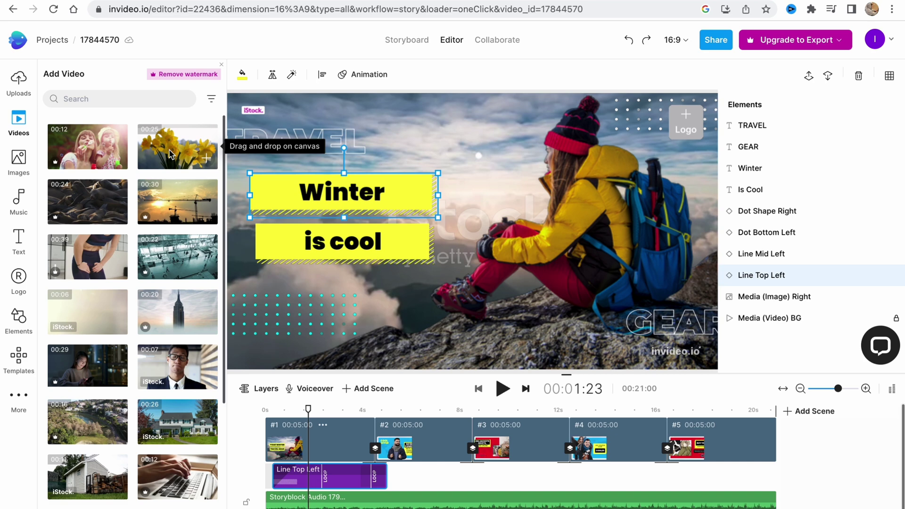
- Abandon adding the daffodil stock video and move the Line Top Left clip to start at 0s
left_click_drag(170, 153, 281, 421)
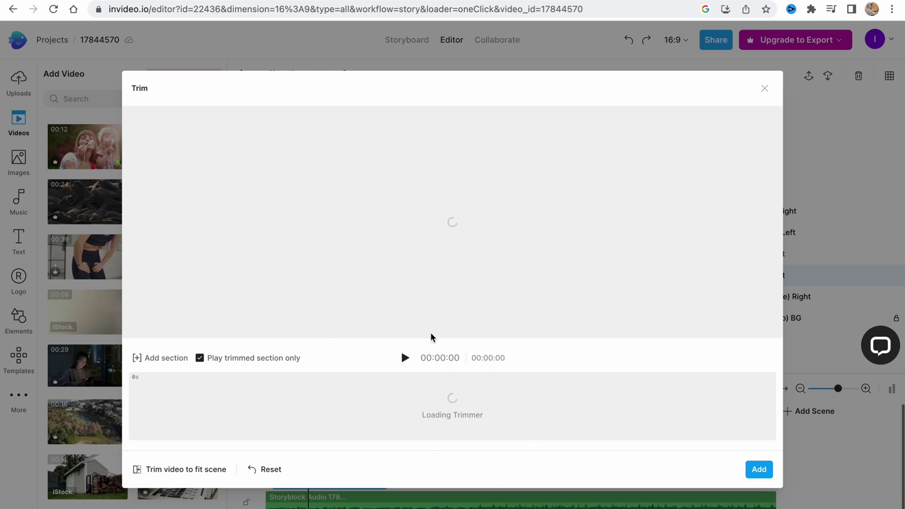
left_click(766, 89)
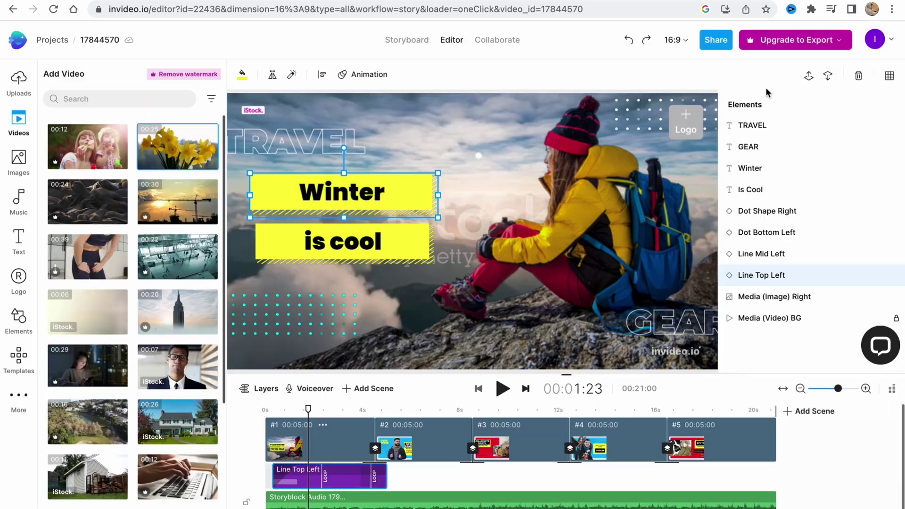
left_click_drag(311, 486, 304, 486)
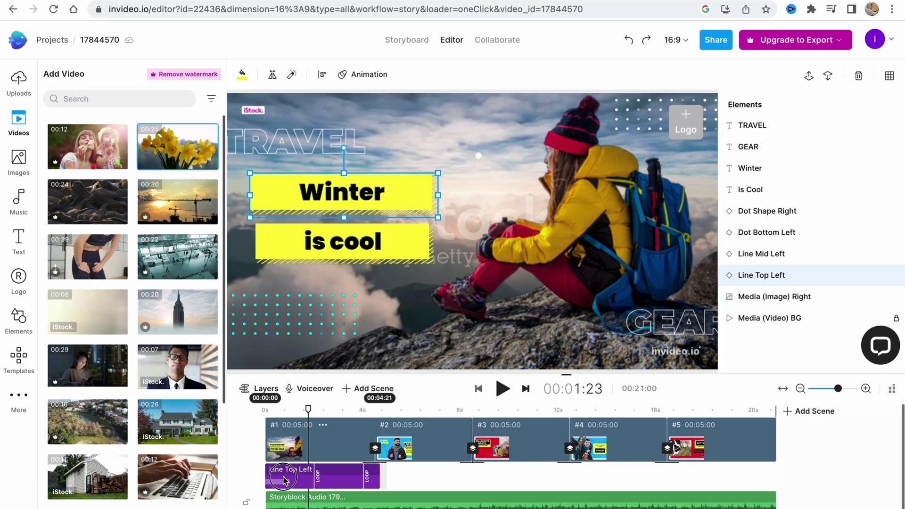
- Place the skier stock photo on scene 1, shrunk into the lower-left corner
left_click(10, 170)
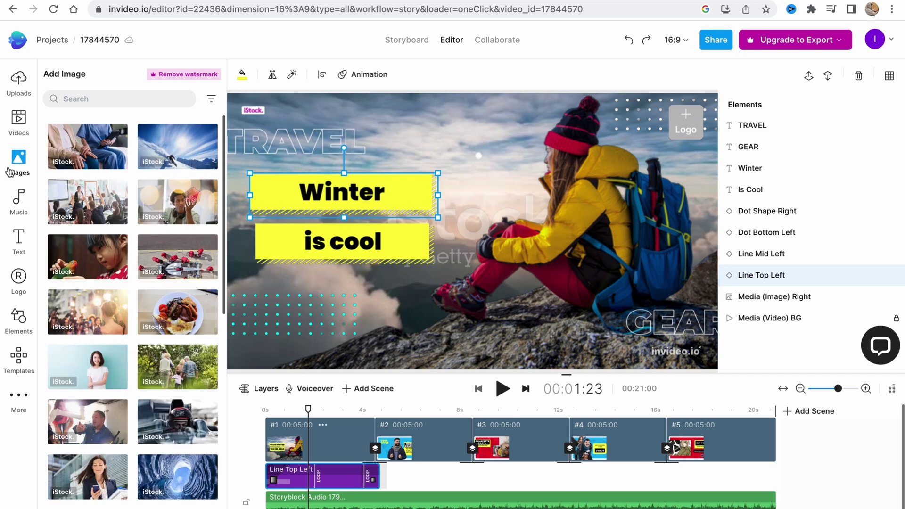
left_click_drag(177, 146, 281, 429)
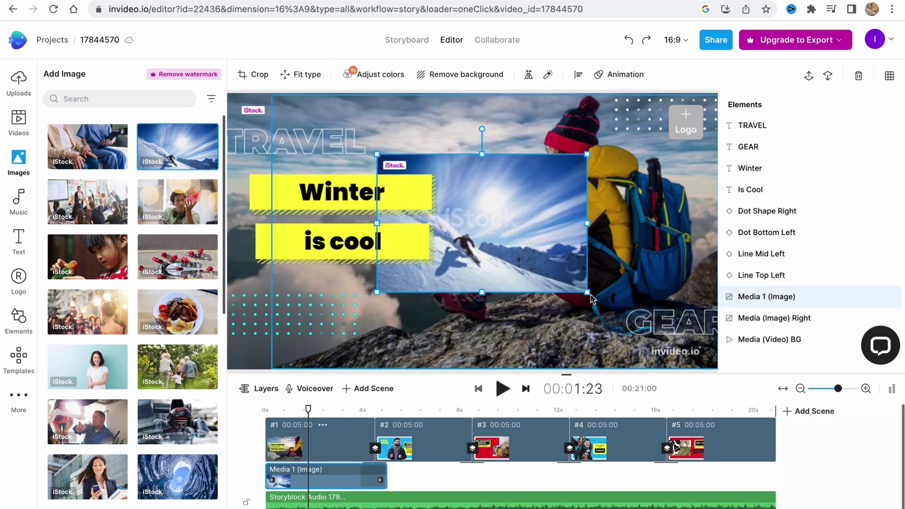
left_click_drag(589, 295, 510, 249)
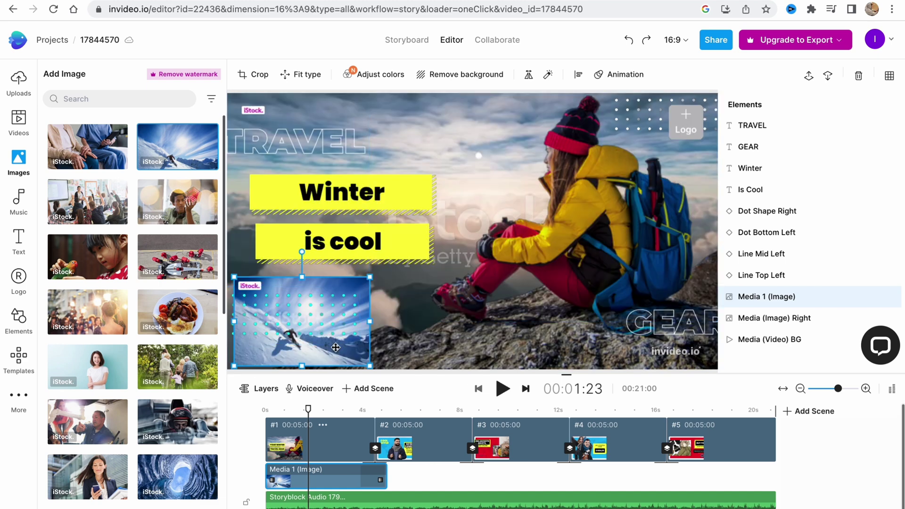
left_click_drag(332, 346, 326, 355)
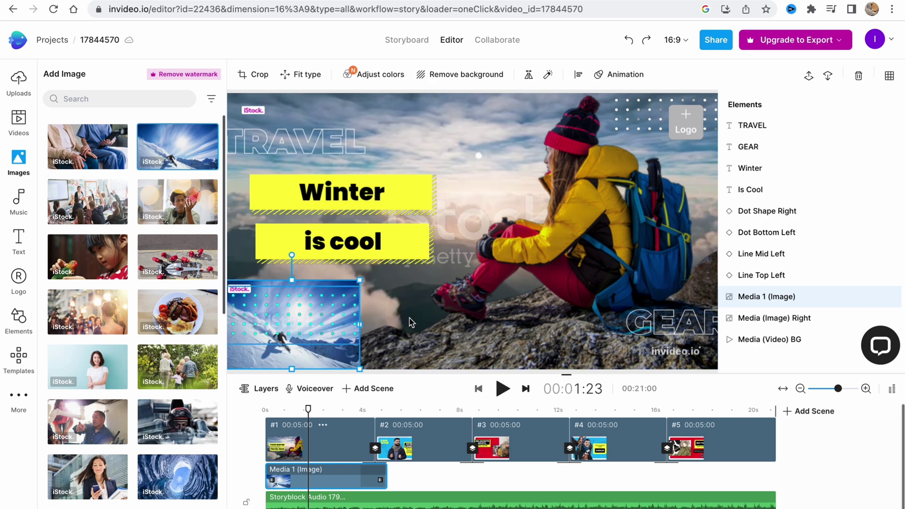
- Bring the skier image to the front and shorten its clip to end before scene 2
left_click_drag(768, 303, 761, 111)
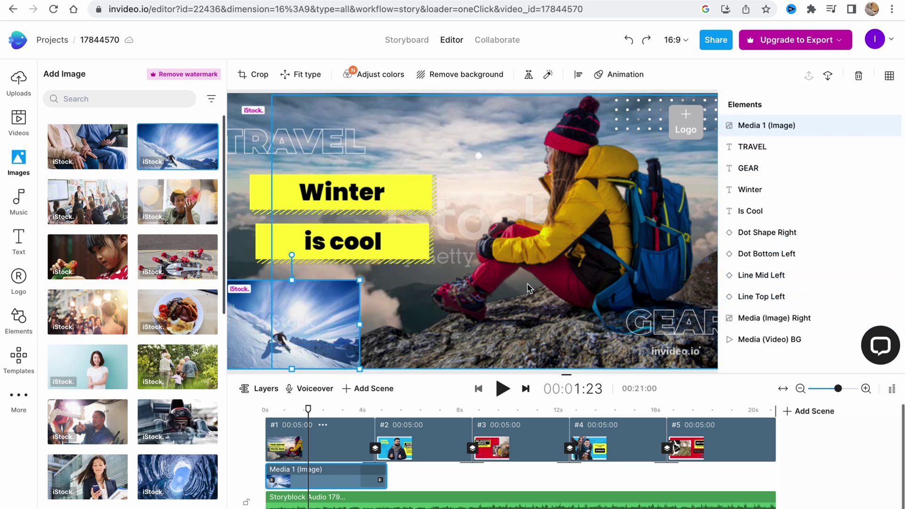
left_click_drag(360, 280, 380, 267)
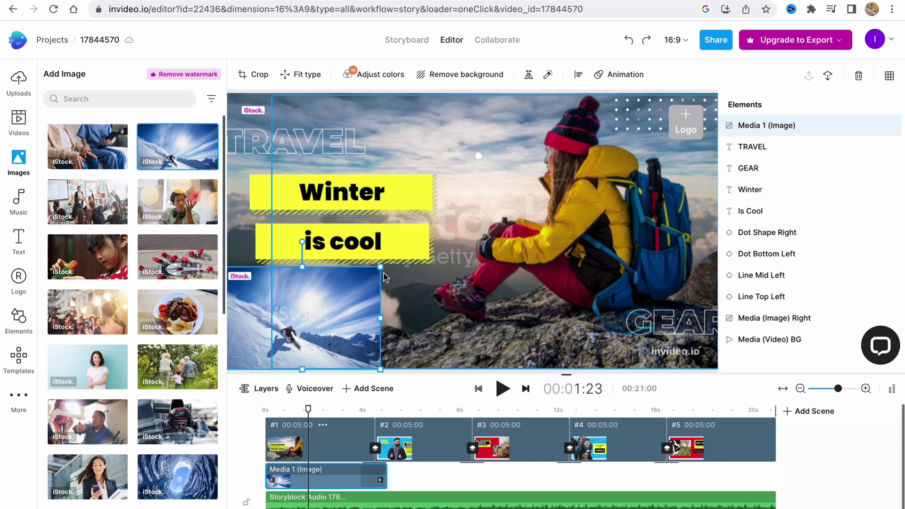
key("space")
key("space")
left_click_drag(386, 476, 375, 475)
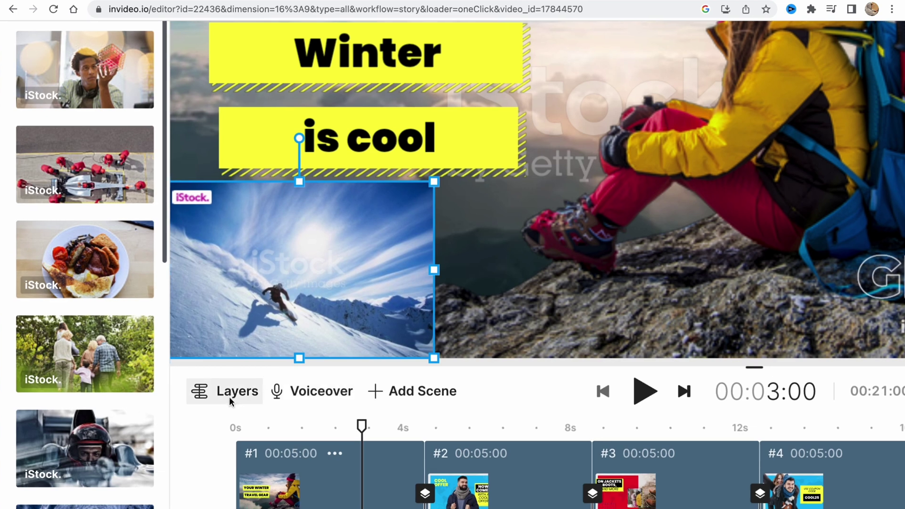
left_click(322, 394)
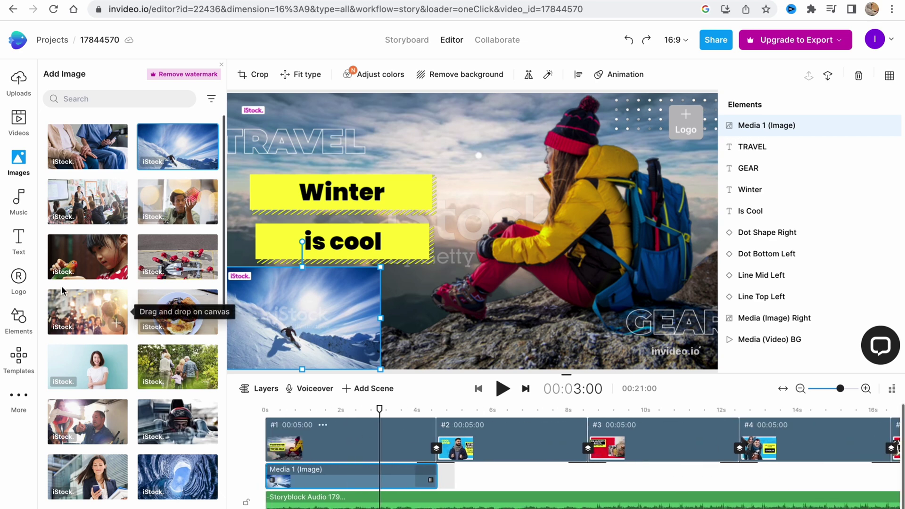
- Add the Serious-mood track 'Documentary Deep Dive (Looping)' as the video's background music
left_click(29, 206)
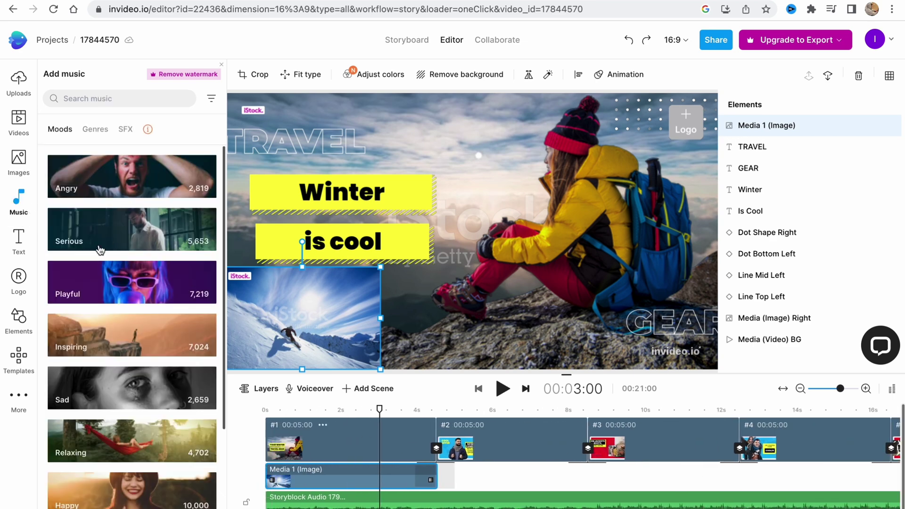
scroll(118, 420, "down", 1)
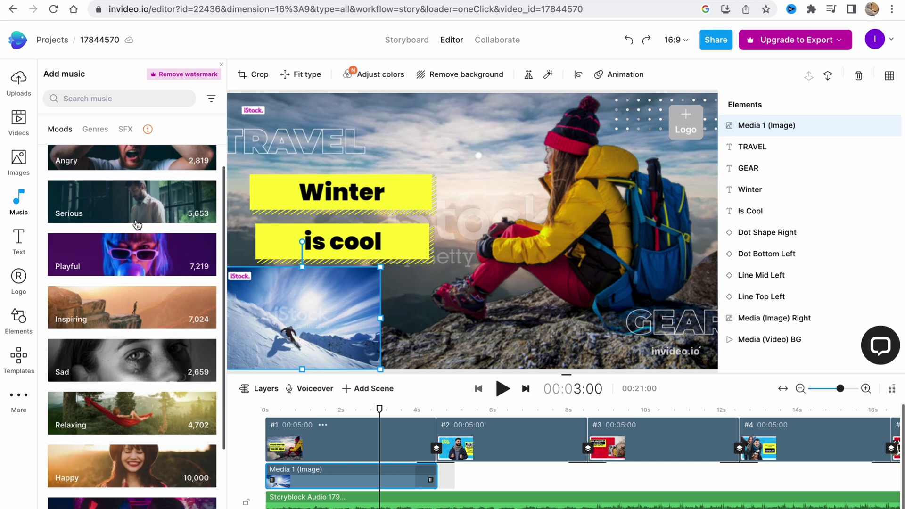
left_click(114, 212)
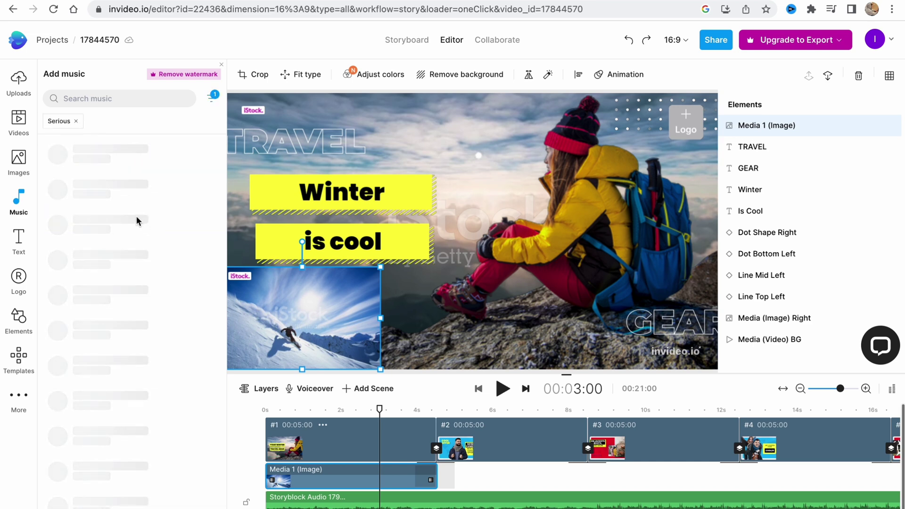
left_click_drag(109, 191, 266, 495)
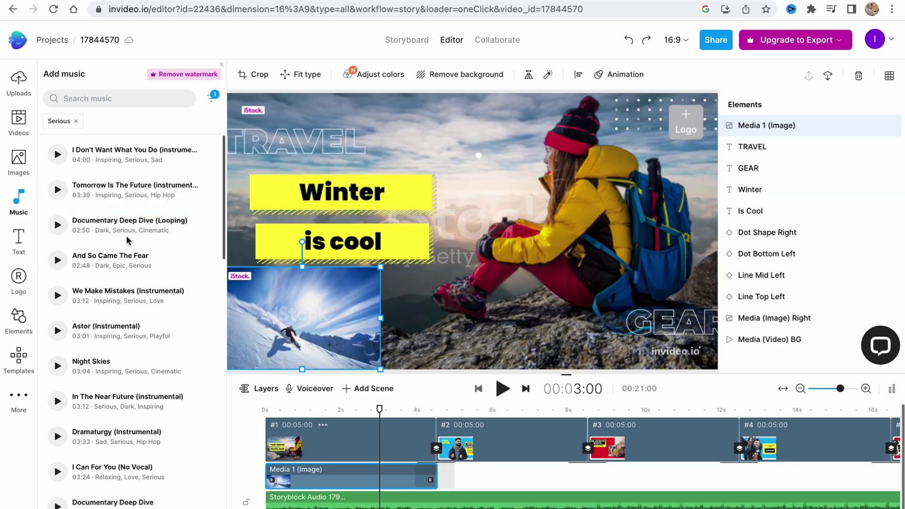
left_click_drag(123, 235, 279, 500)
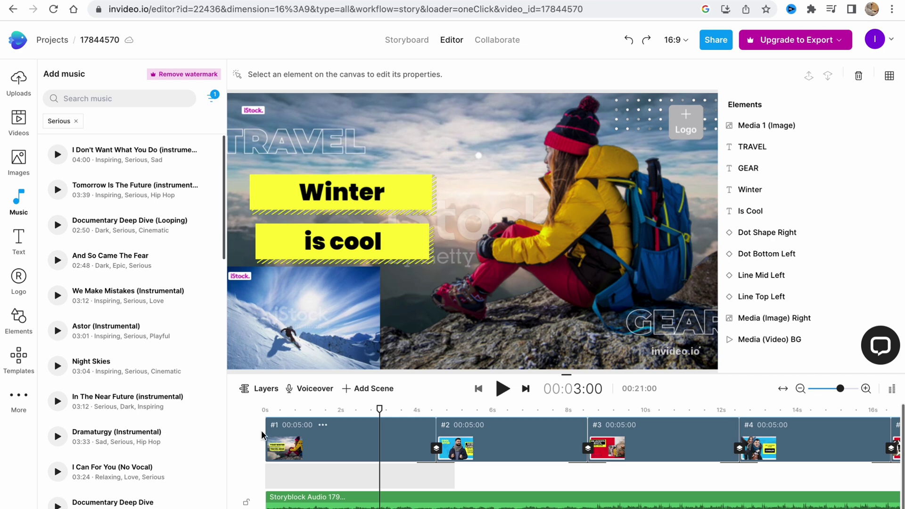
left_click(210, 225)
left_click_drag(138, 222, 338, 508)
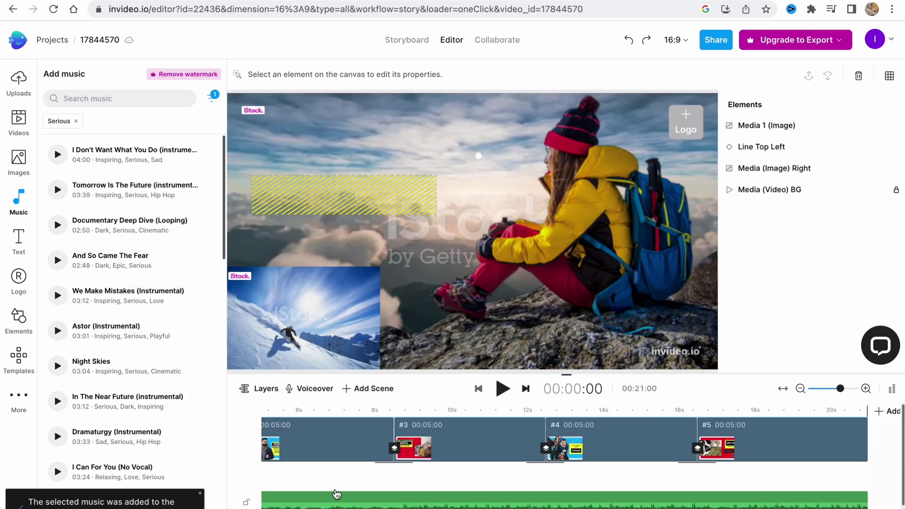
left_click(18, 238)
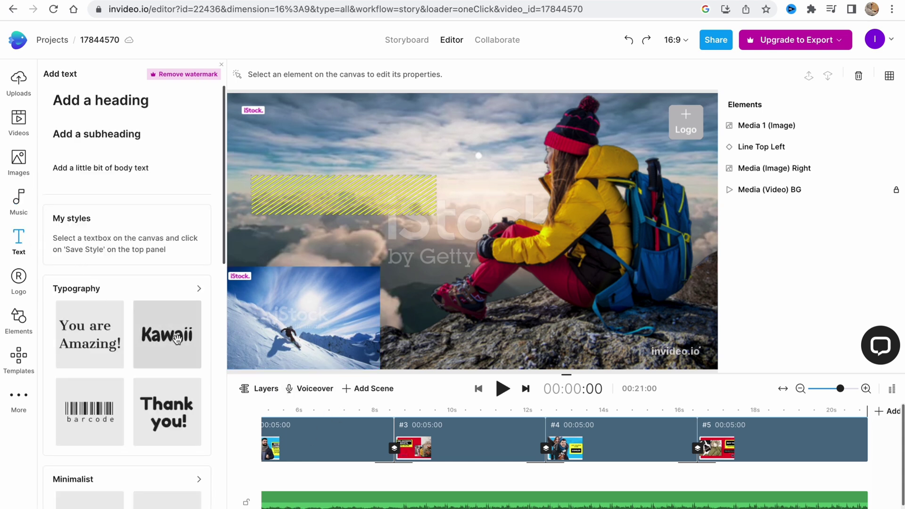
- Add the Kawaii text style to scene 1 and change its wording to 'Hello'
left_click_drag(167, 335, 256, 415)
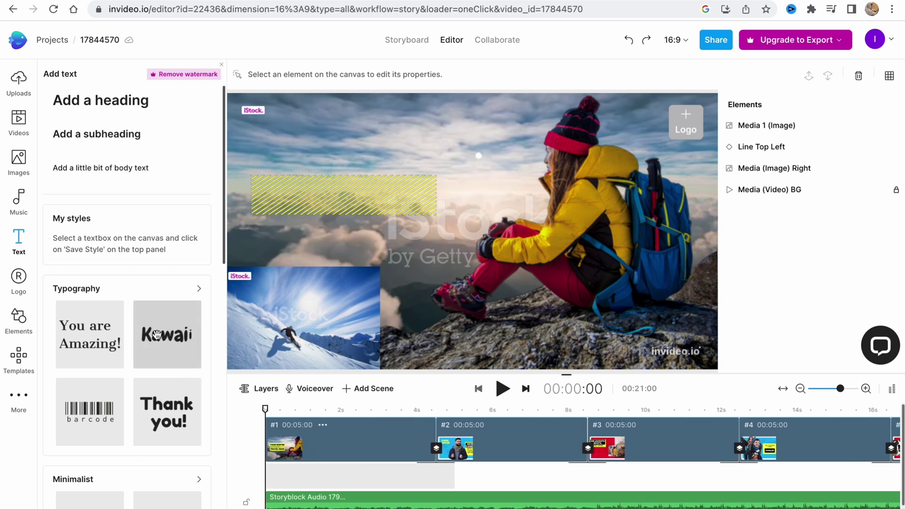
left_click(178, 339)
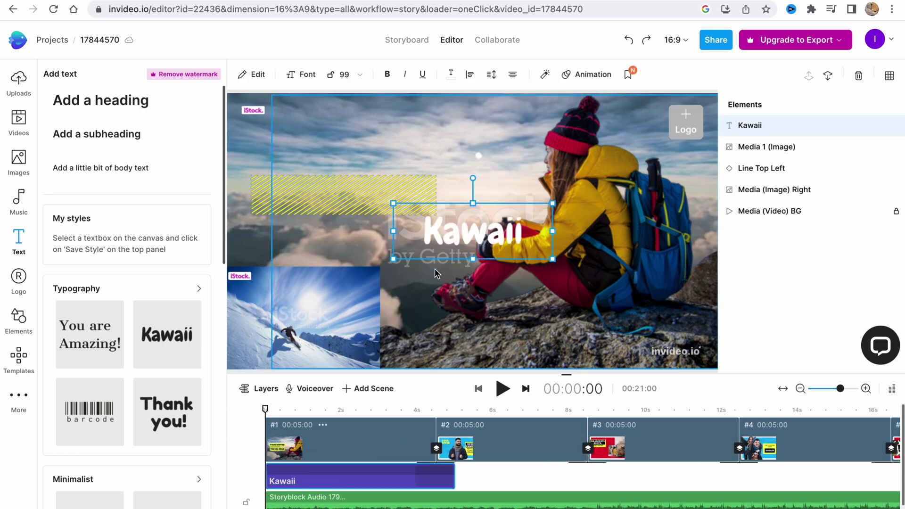
left_click(467, 237)
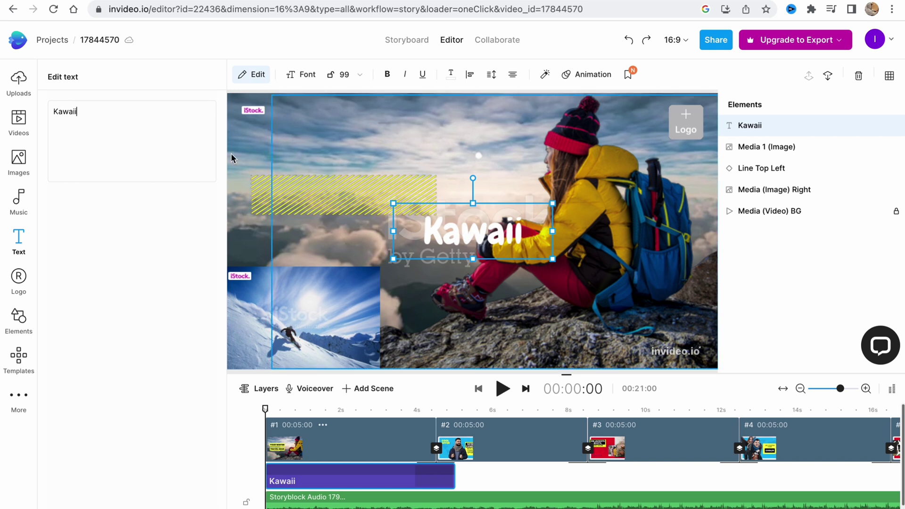
key("ctrl+a")
type("He")
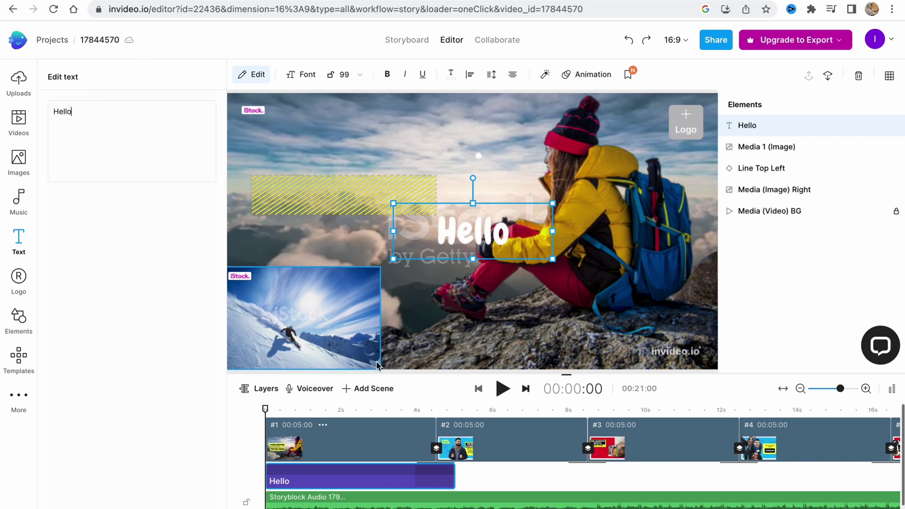
- Move the 'Hello' text near the top of the scene and set its font size to 40
left_click_drag(467, 230, 467, 144)
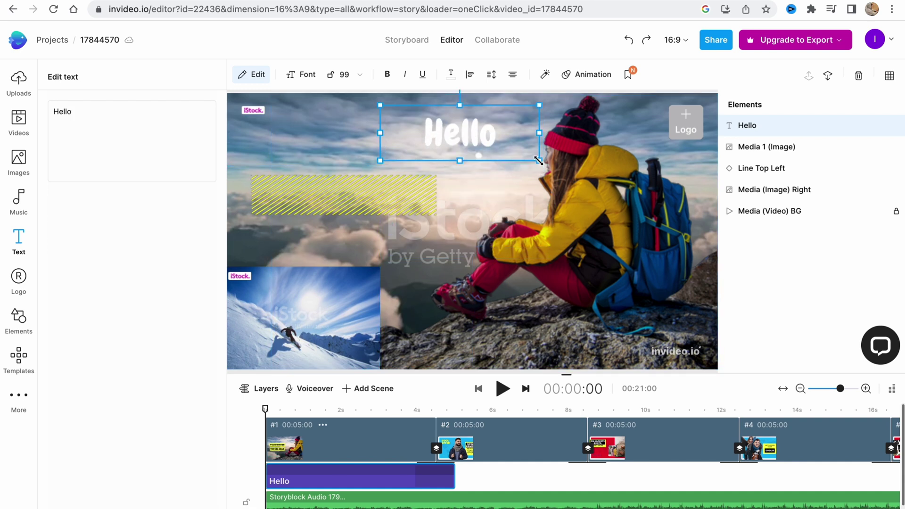
left_click(521, 157)
left_click(359, 77)
left_click(349, 119)
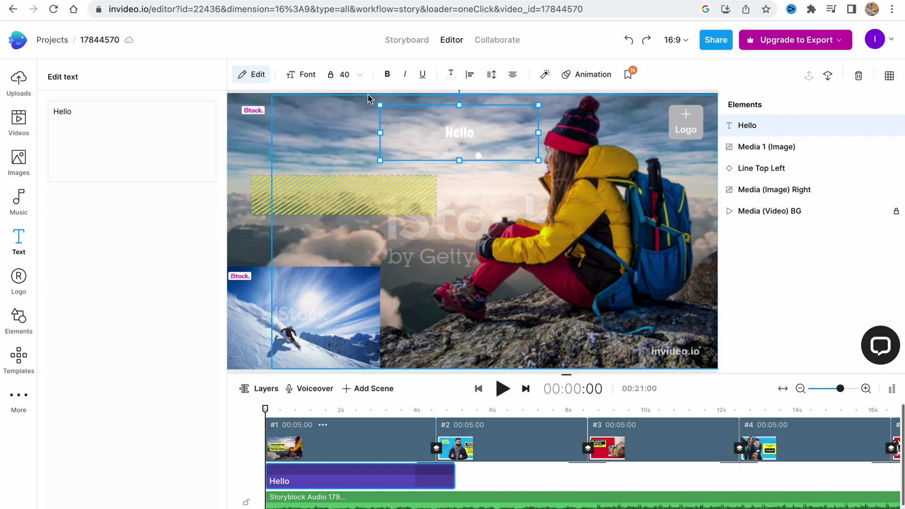
left_click(303, 74)
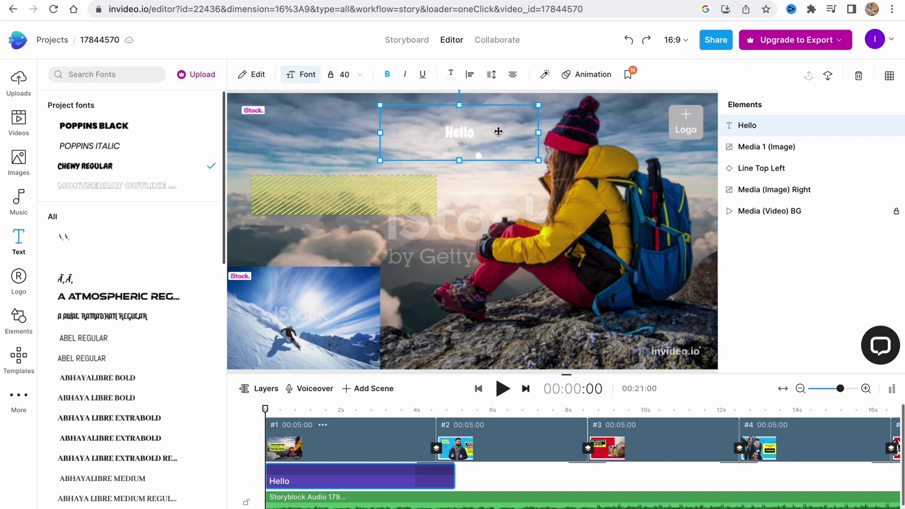
left_click(468, 134)
left_click_drag(453, 132, 492, 138)
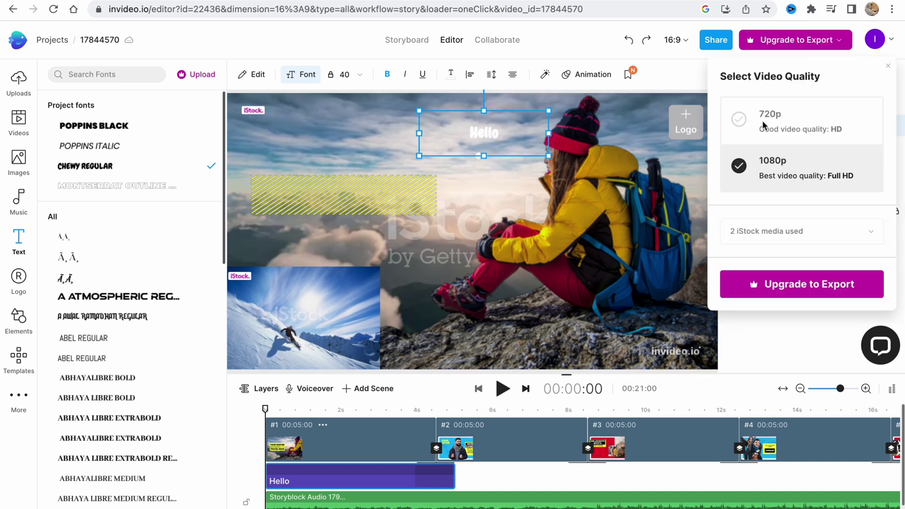
- Choose 720p export quality, remove the iStock background clip and skier image, and view upgrade plans
left_click(739, 119)
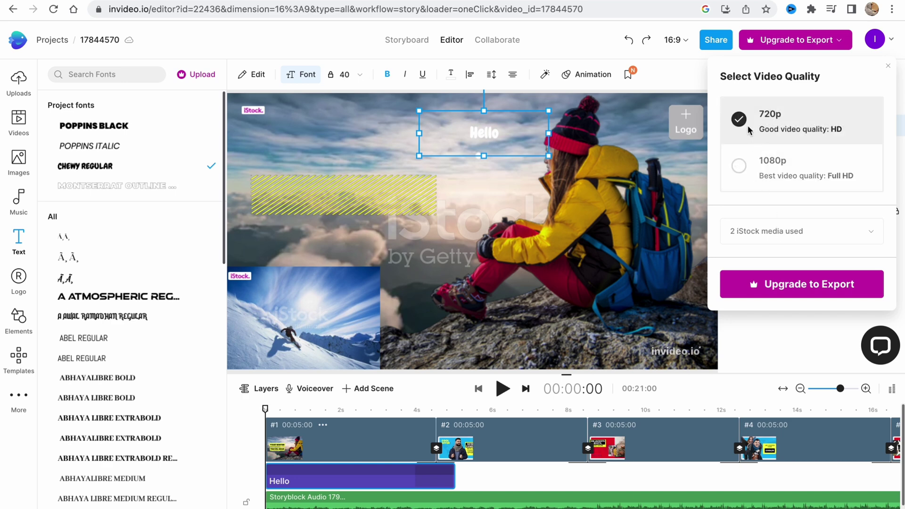
left_click(766, 234)
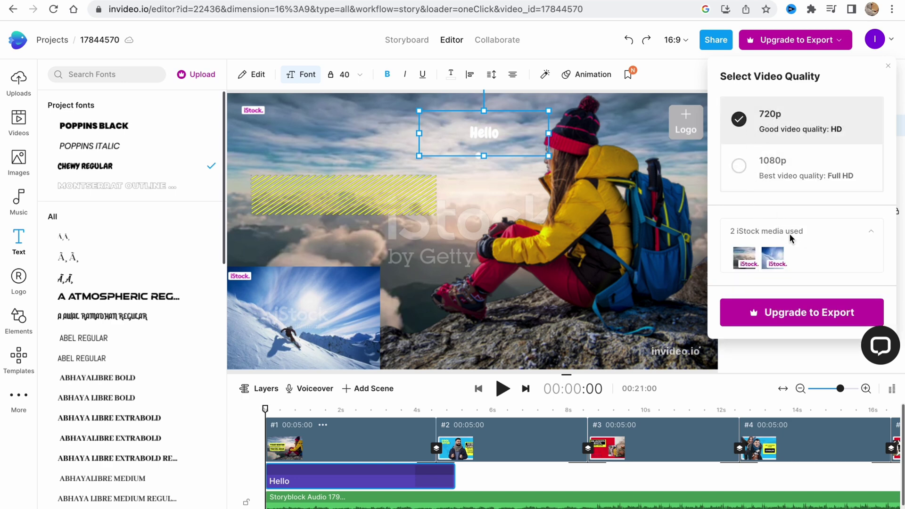
left_click(750, 262)
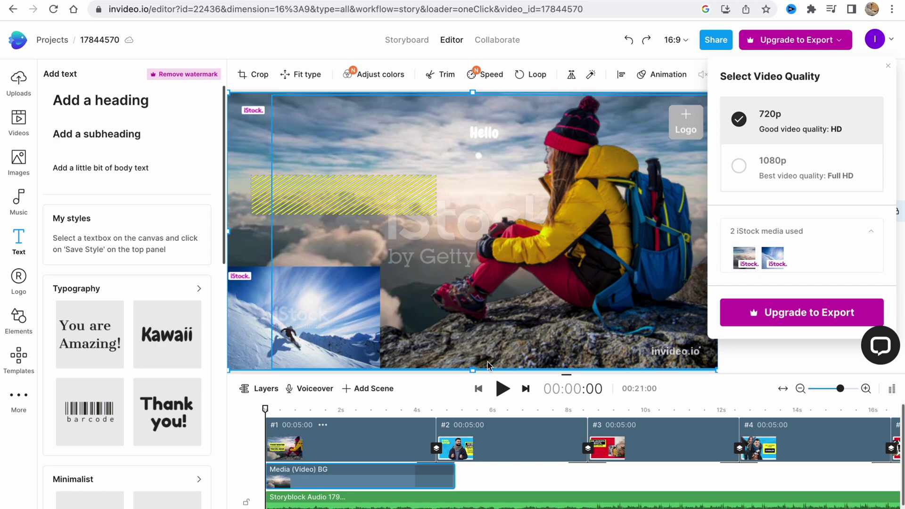
left_click(750, 259)
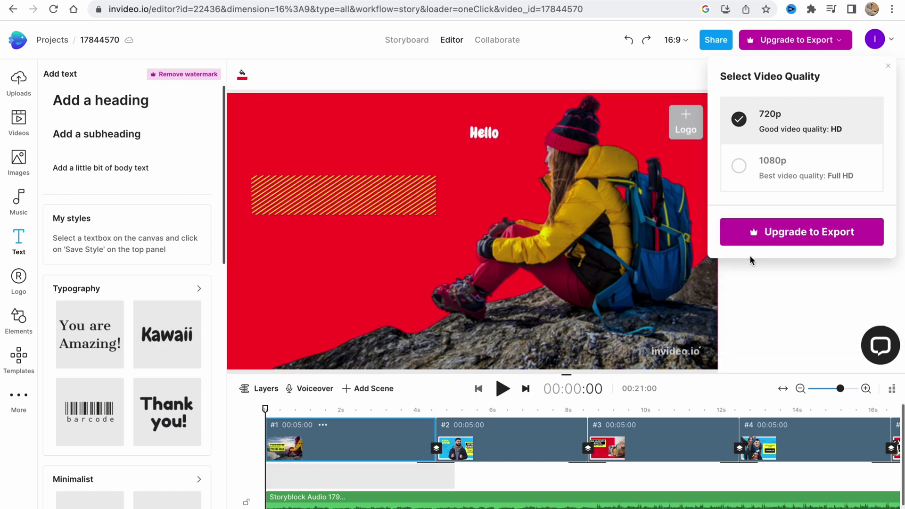
left_click(819, 238)
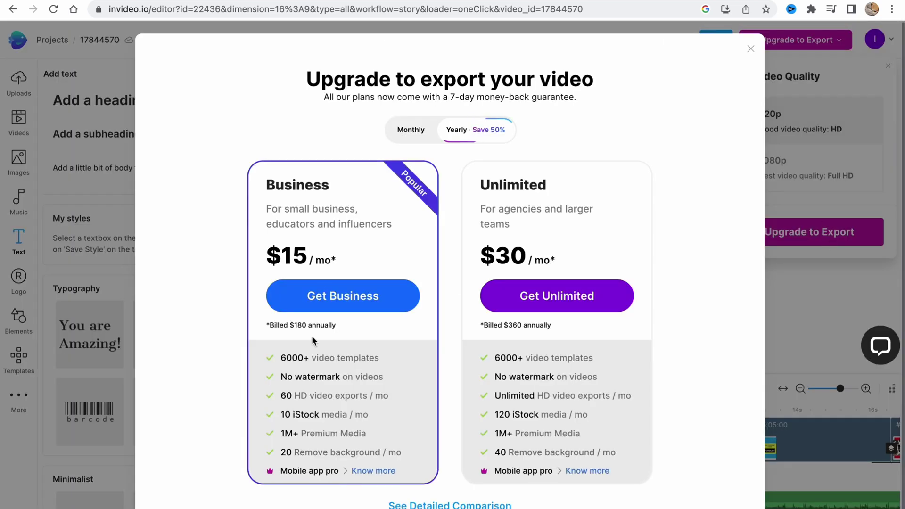